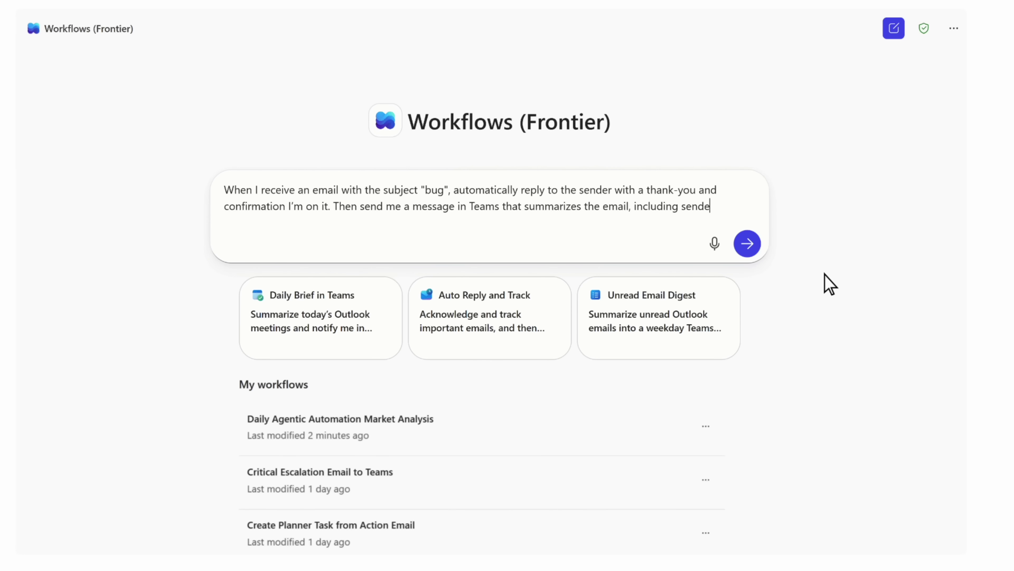
- Finish the bug-email prompt ending 'subject, key details, and deadlines' and submit it
{"action": "type", "text": "r, subject, key details, and deadlines"}
{"action": "left_click", "coordinate": [748, 243]}
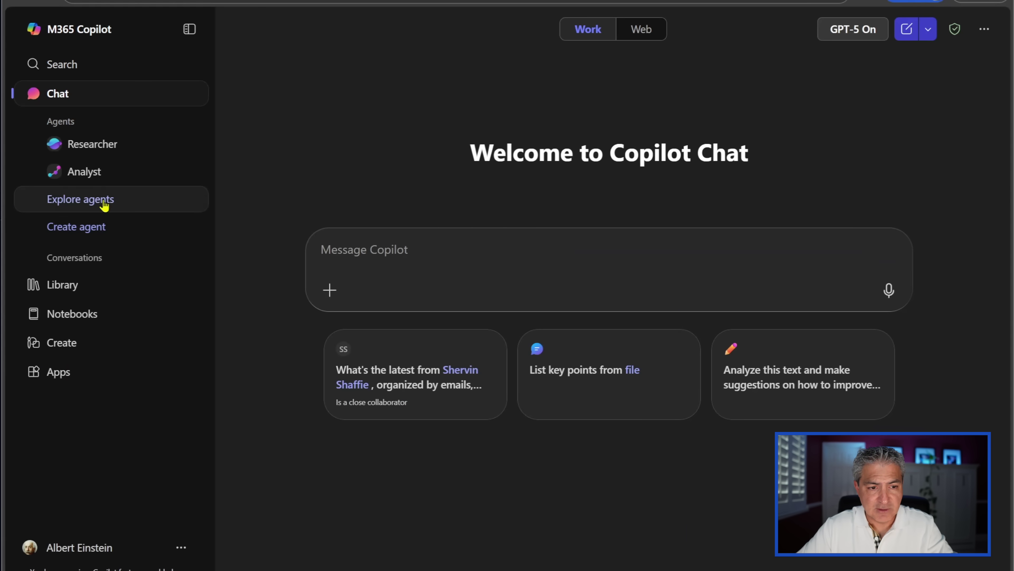
{"action": "left_click", "coordinate": [175, 206]}
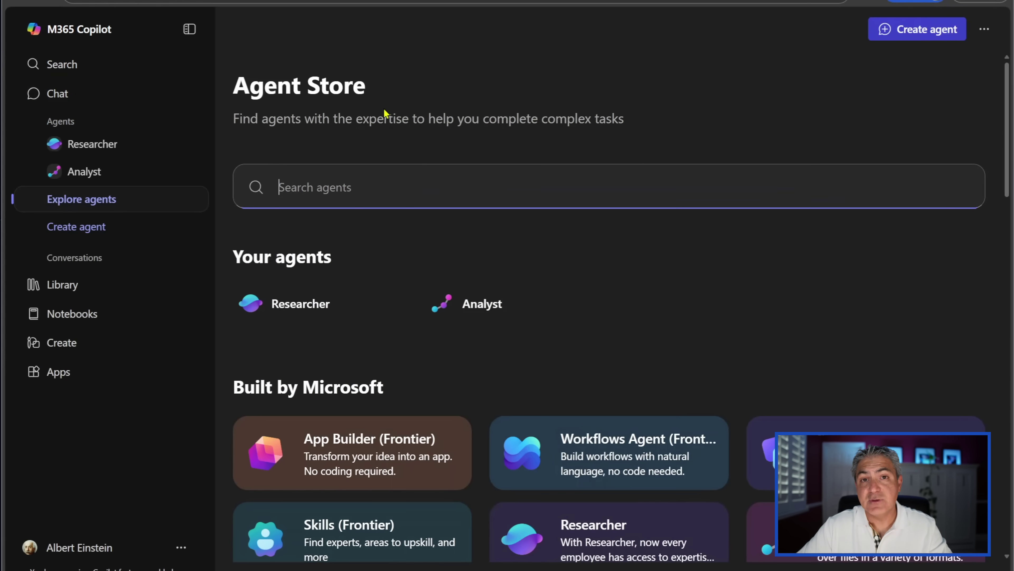
- Scroll the Agent Store to Built by Microsoft and open the Workflows Agent (Frontier) details
{"action": "scroll", "coordinate": [383, 108], "scroll_direction": "down", "scroll_amount": 5}
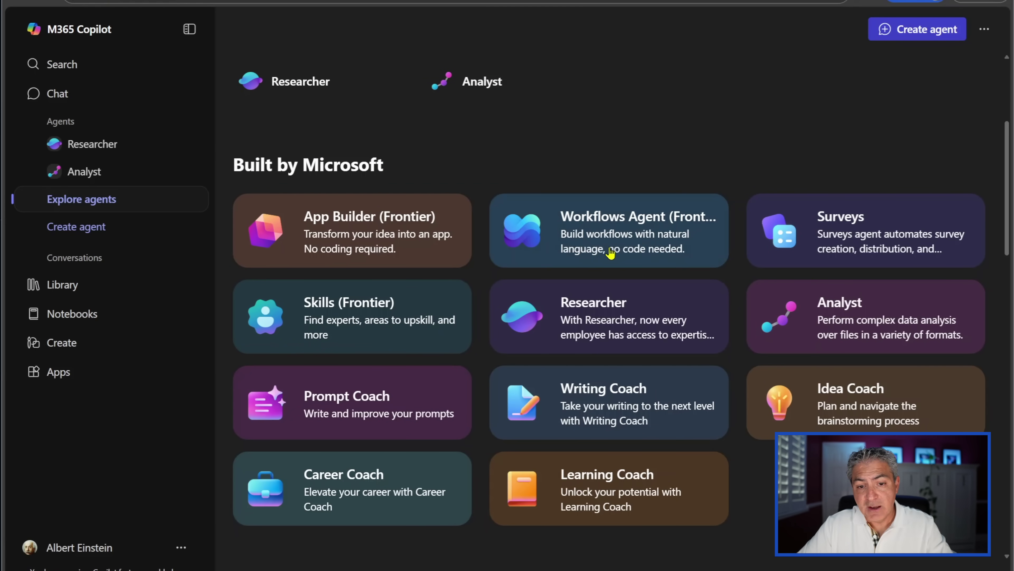
{"action": "left_click", "coordinate": [627, 244]}
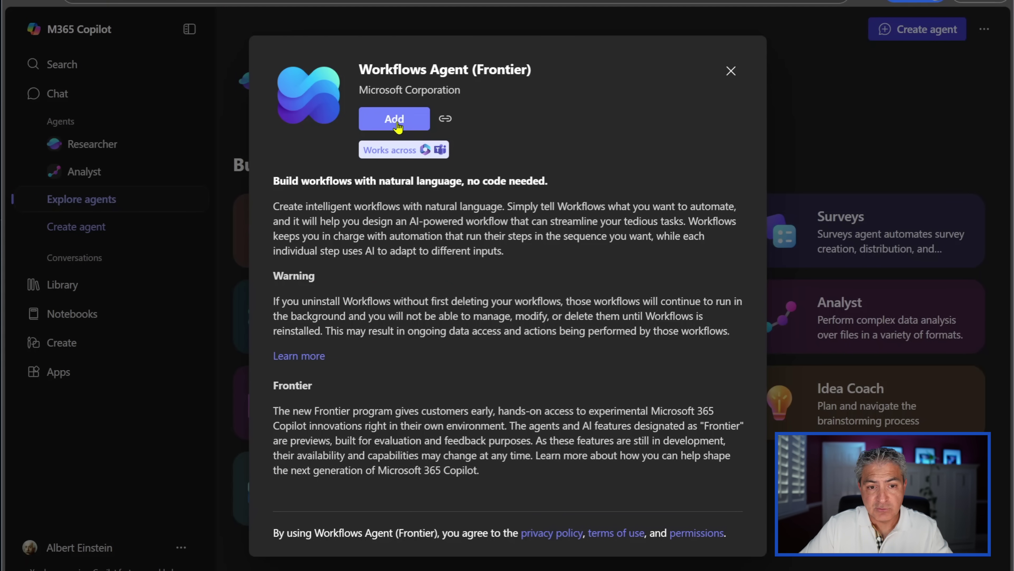
- Add the Workflows Agent (Frontier) to Copilot and begin a new workflow description
{"action": "left_click", "coordinate": [396, 120]}
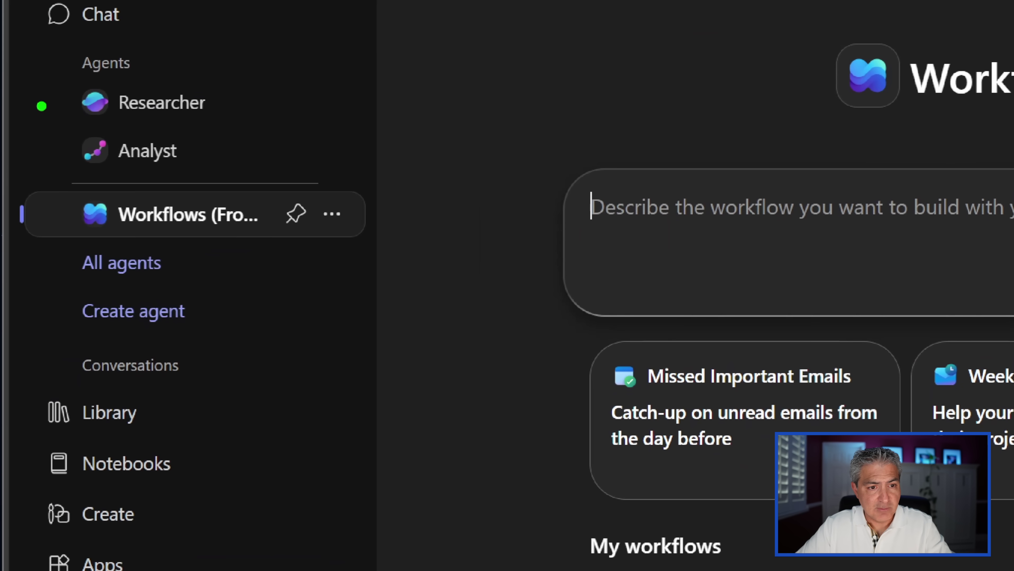
{"action": "left_click_drag", "start_coordinate": [68, 80], "coordinate": [184, 84]}
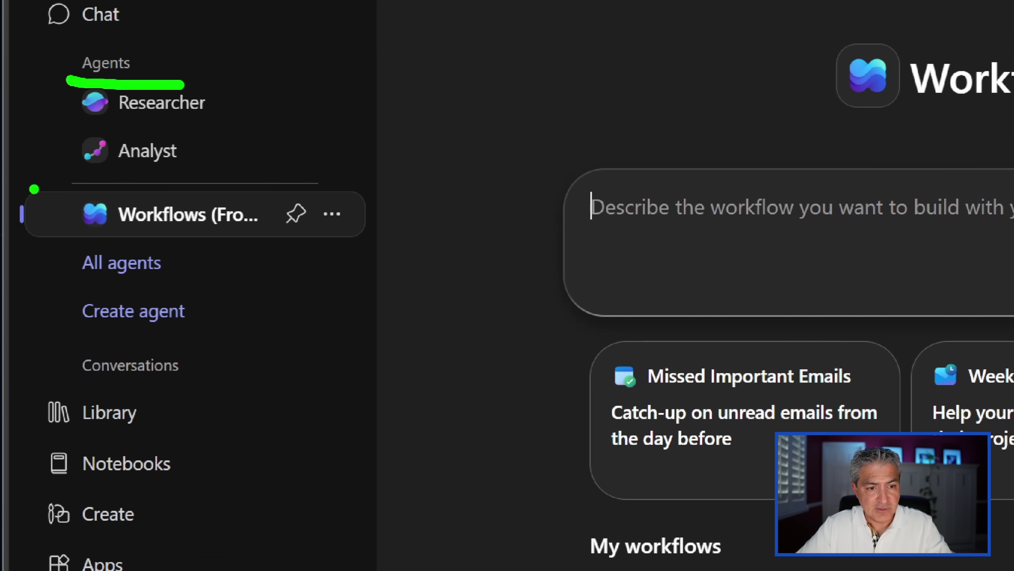
{"action": "mouse_move", "coordinate": [6, 189]}
{"action": "left_mouse_down"}
{"action": "mouse_move", "coordinate": [135, 190]}
{"action": "mouse_move", "coordinate": [425, 251]}
{"action": "left_mouse_up"}
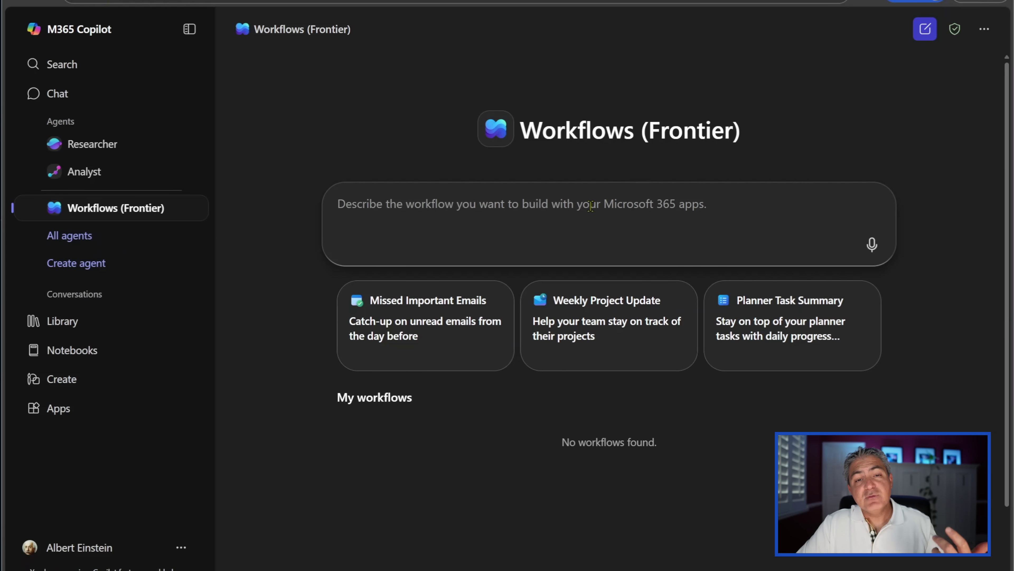
{"action": "left_click", "coordinate": [550, 240]}
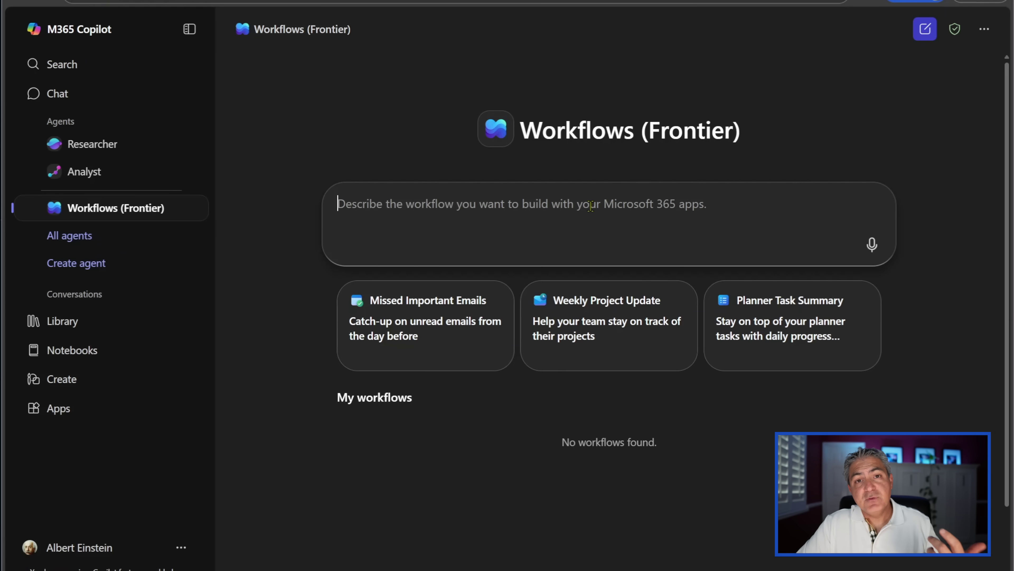
- Apply the Missed Important Emails suggestion as the workflow description
{"action": "left_click", "coordinate": [433, 331]}
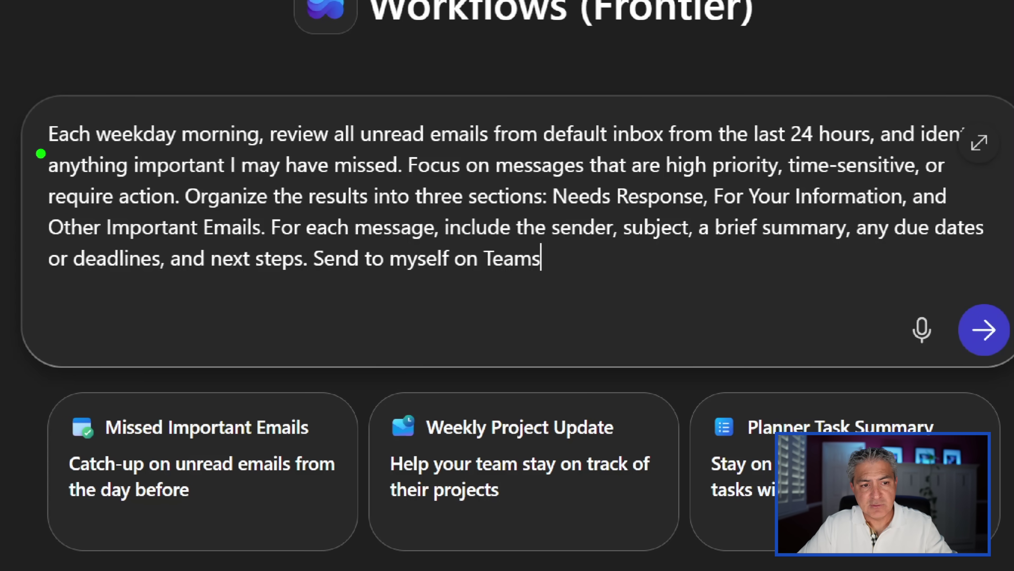
{"action": "left_click_drag", "start_coordinate": [40, 154], "coordinate": [464, 152]}
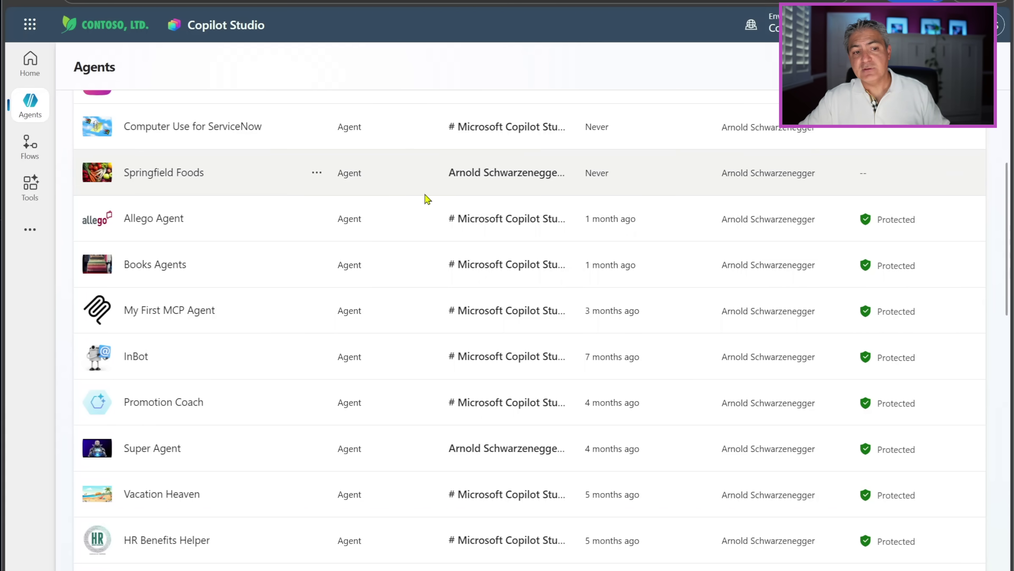
- Open InBot and review its trigger, research instructions, knowledge sources and Send an email tool
{"action": "scroll", "coordinate": [286, 226], "scroll_direction": "down", "scroll_amount": 2}
{"action": "scroll", "coordinate": [286, 227], "scroll_direction": "down", "scroll_amount": 2}
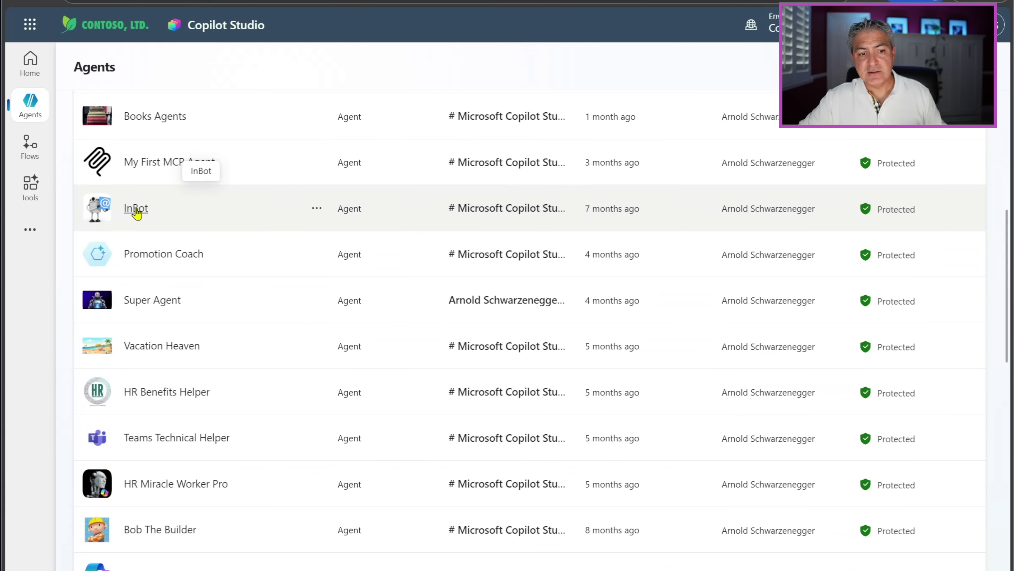
{"action": "left_click", "coordinate": [136, 210]}
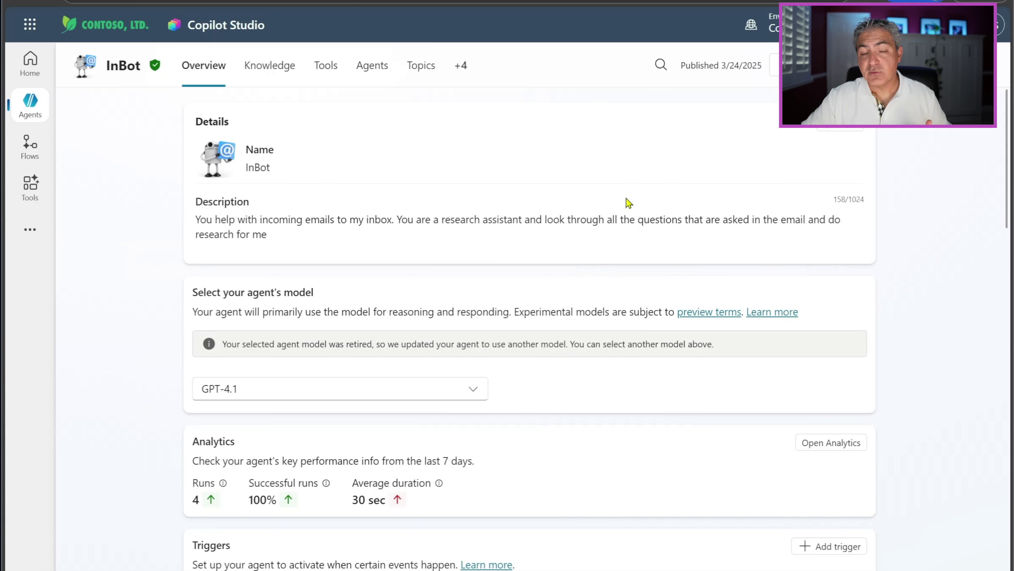
{"action": "scroll", "coordinate": [626, 204], "scroll_direction": "down", "scroll_amount": 9}
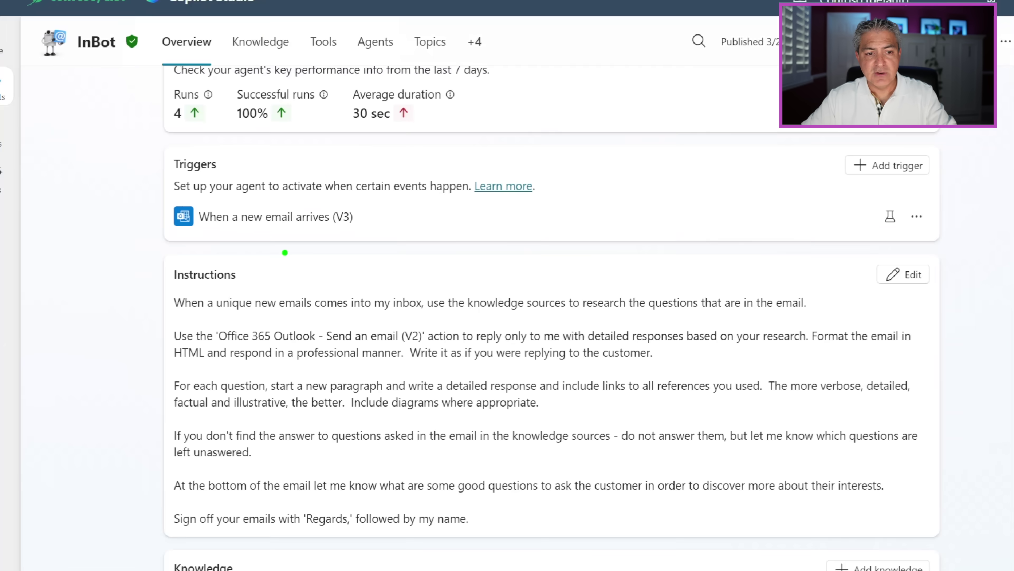
{"action": "scroll", "coordinate": [300, 246], "scroll_direction": "down", "scroll_amount": 3}
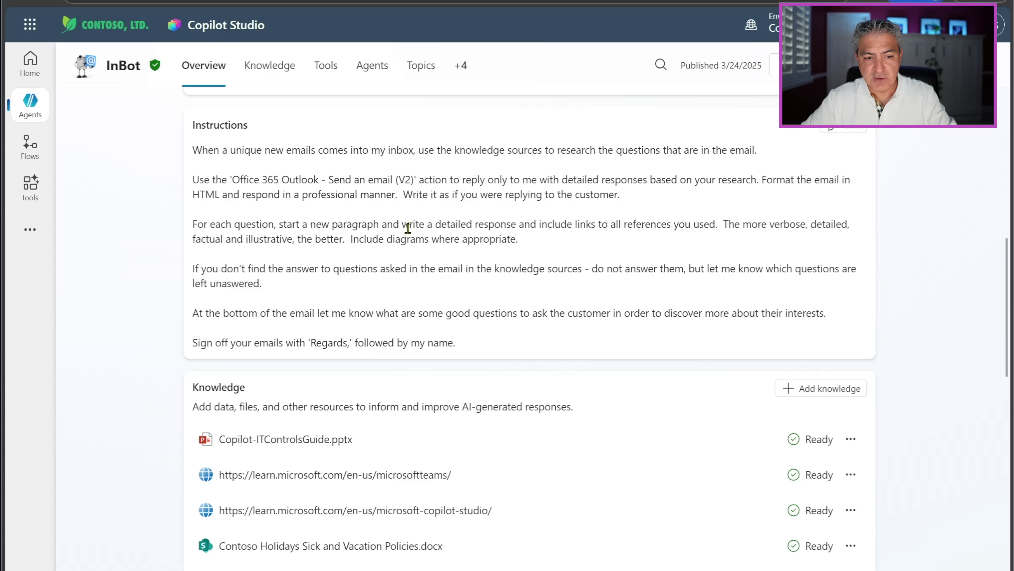
{"action": "scroll", "coordinate": [407, 227], "scroll_direction": "down", "scroll_amount": 3}
{"action": "scroll", "coordinate": [361, 271], "scroll_direction": "down", "scroll_amount": 8}
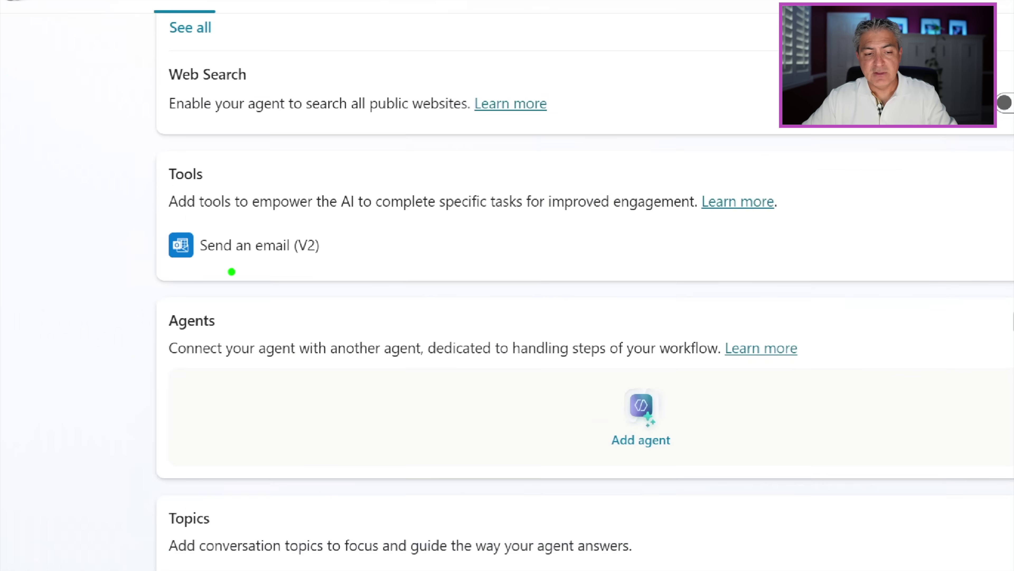
{"action": "scroll", "coordinate": [330, 262], "scroll_direction": "up", "scroll_amount": 10}
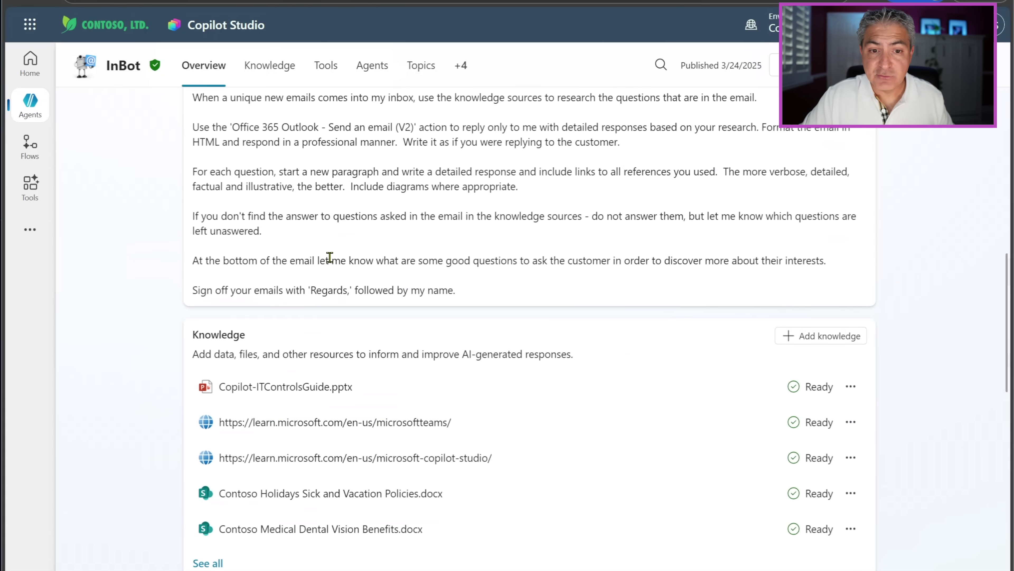
{"action": "scroll", "coordinate": [331, 258], "scroll_direction": "up", "scroll_amount": 12}
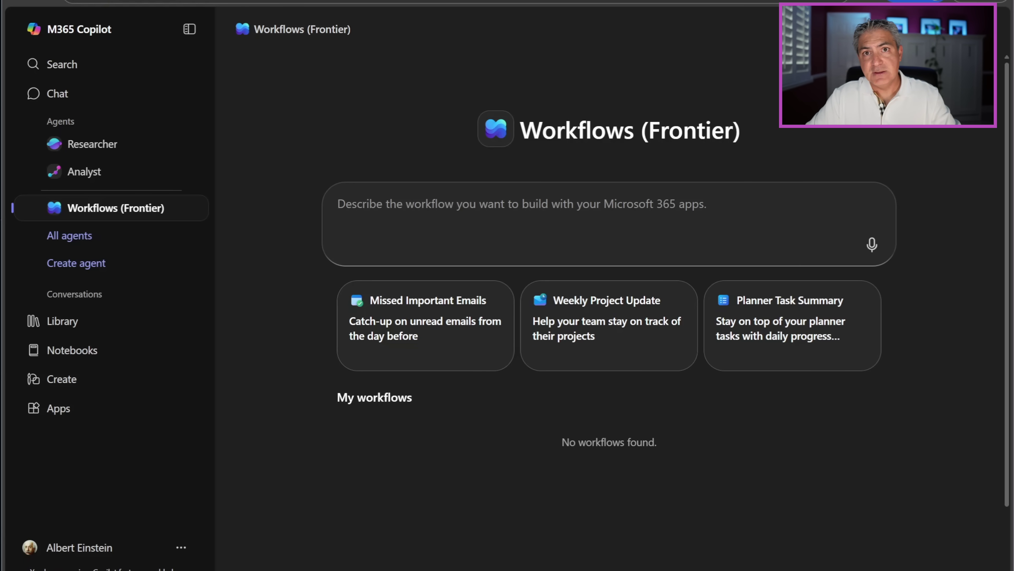
- Paste the prompt: research questions in new emails, email me HTML replies, post a Teams summary
{"action": "type", "text": "When a new email comes into my inbox check to see if any questions are directed at me.  If they are use all available knowledge sources, both internal and external, to research the questions that are in the email.  Reply using email to me with detailed responses based on your research. Do not reply to the sender. Make sure the email is formatted in HTML and respond in a professional manner.  Write it as if you were replying to the sender's email."}
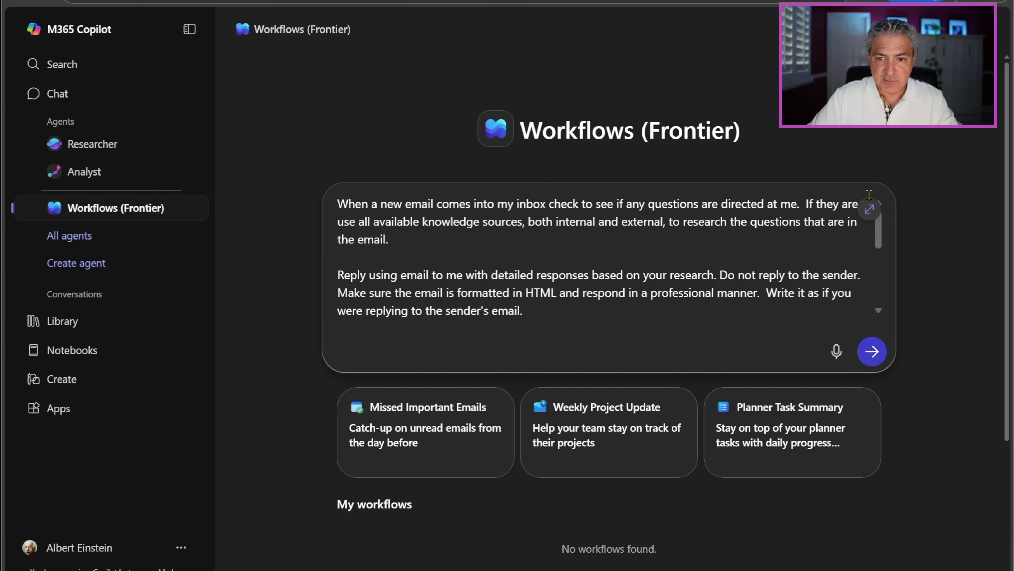
{"action": "left_click", "coordinate": [870, 210]}
{"action": "left_click", "coordinate": [870, 211]}
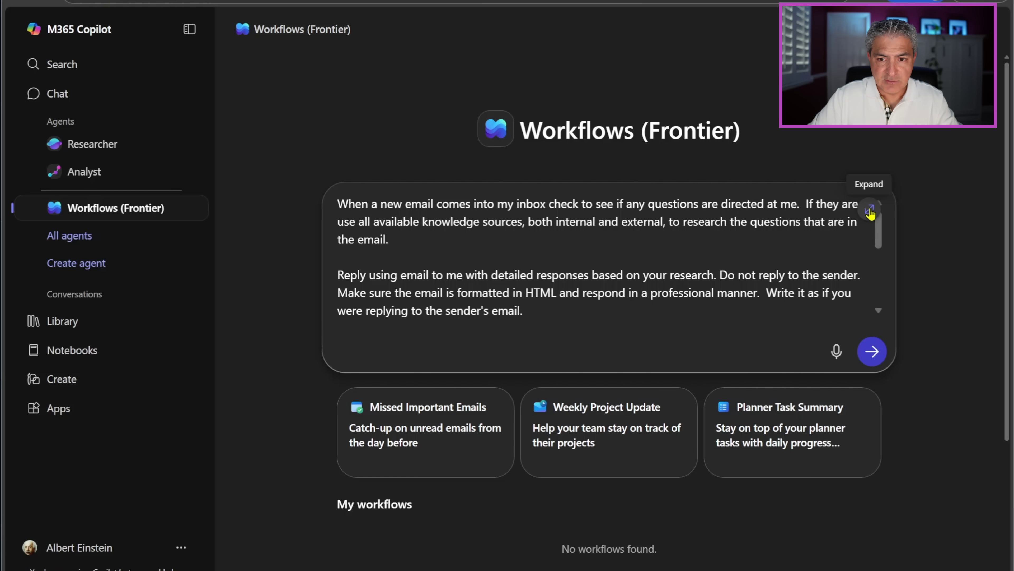
{"action": "left_click", "coordinate": [870, 211]}
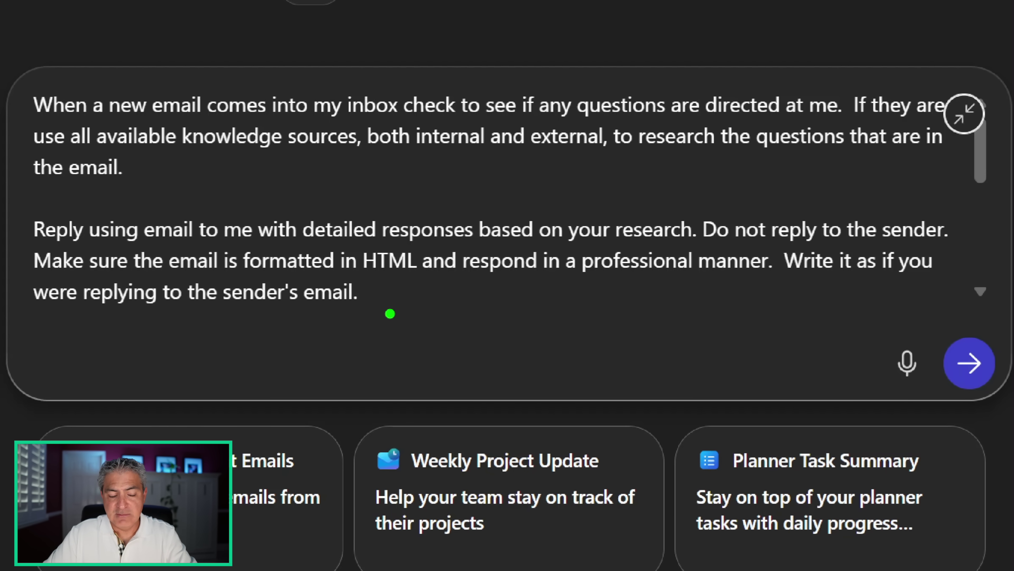
{"action": "scroll", "coordinate": [391, 314], "scroll_direction": "down", "scroll_amount": 3}
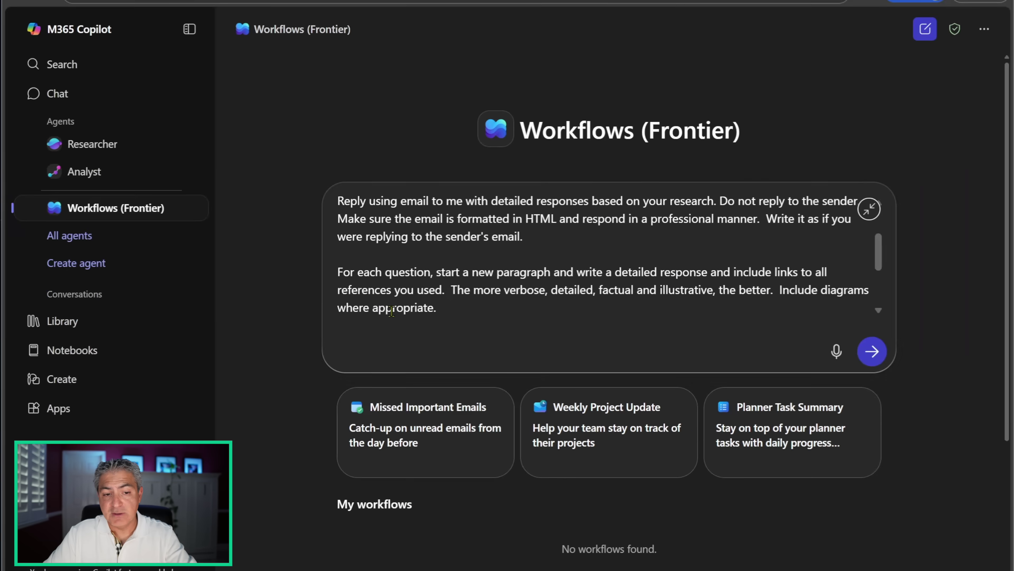
{"action": "scroll", "coordinate": [104, 307], "scroll_direction": "down", "scroll_amount": 3}
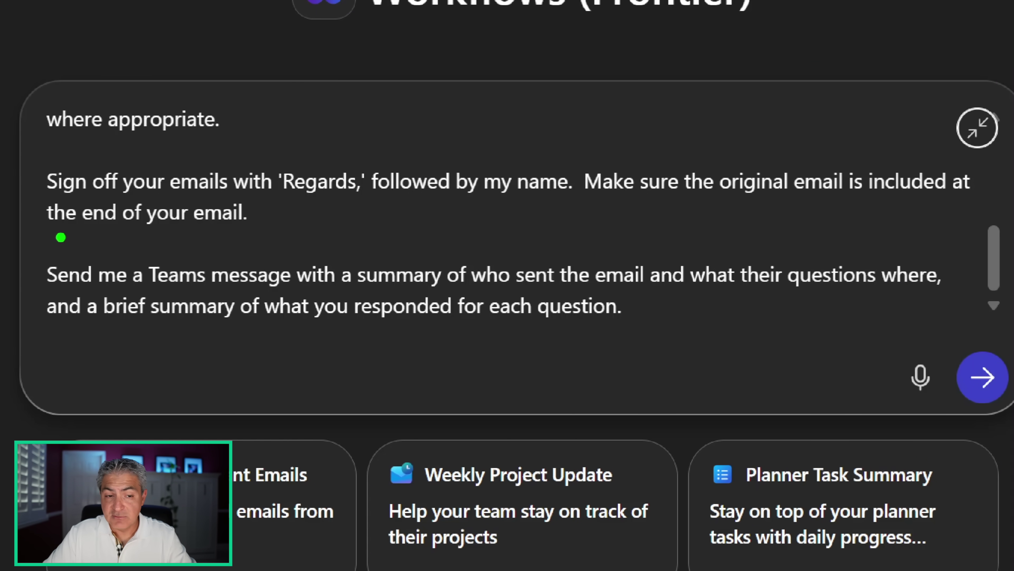
{"action": "left_click_drag", "start_coordinate": [113, 294], "coordinate": [621, 291]}
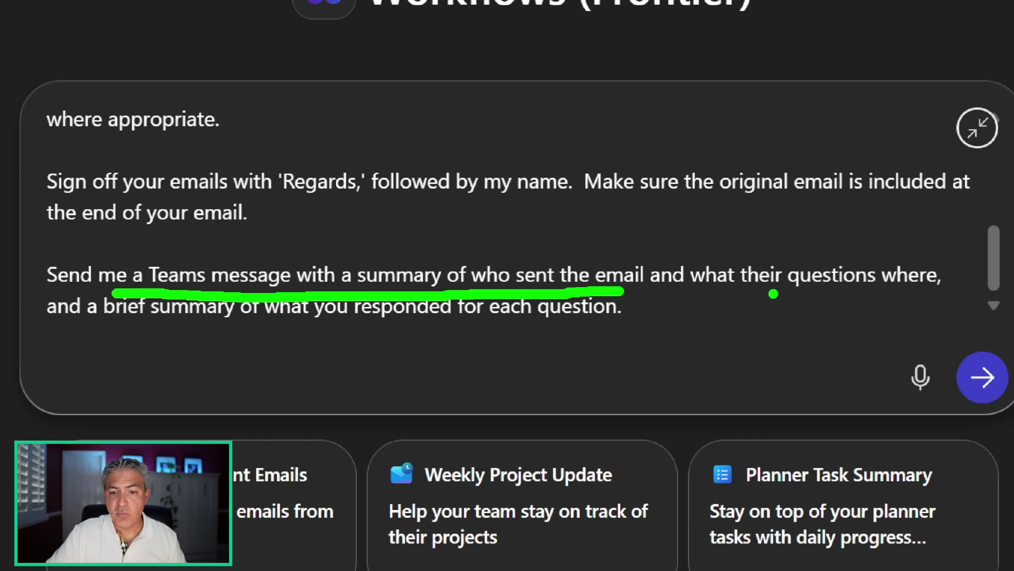
{"action": "left_click_drag", "start_coordinate": [754, 295], "coordinate": [923, 294]}
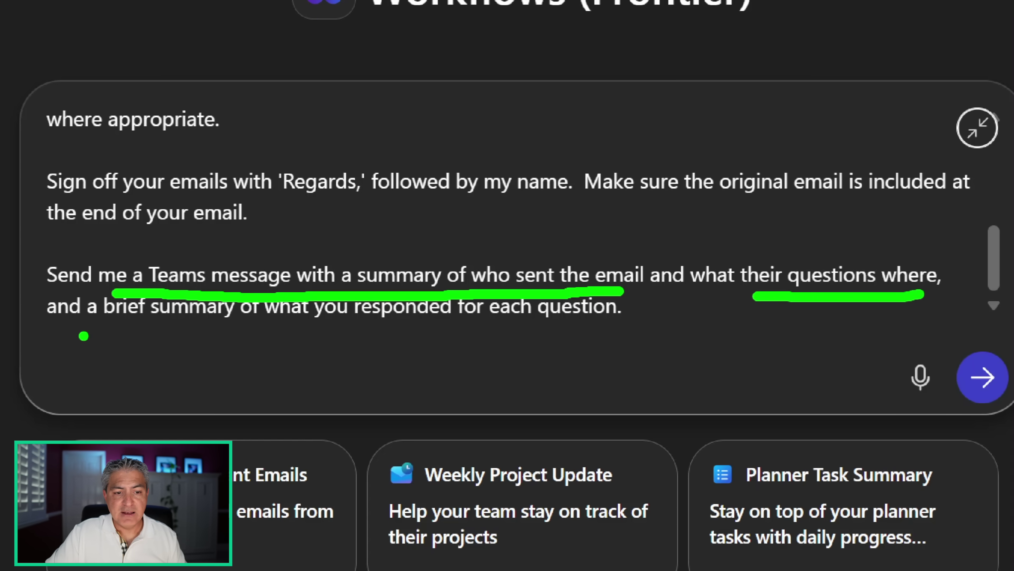
{"action": "left_click_drag", "start_coordinate": [79, 335], "coordinate": [583, 331]}
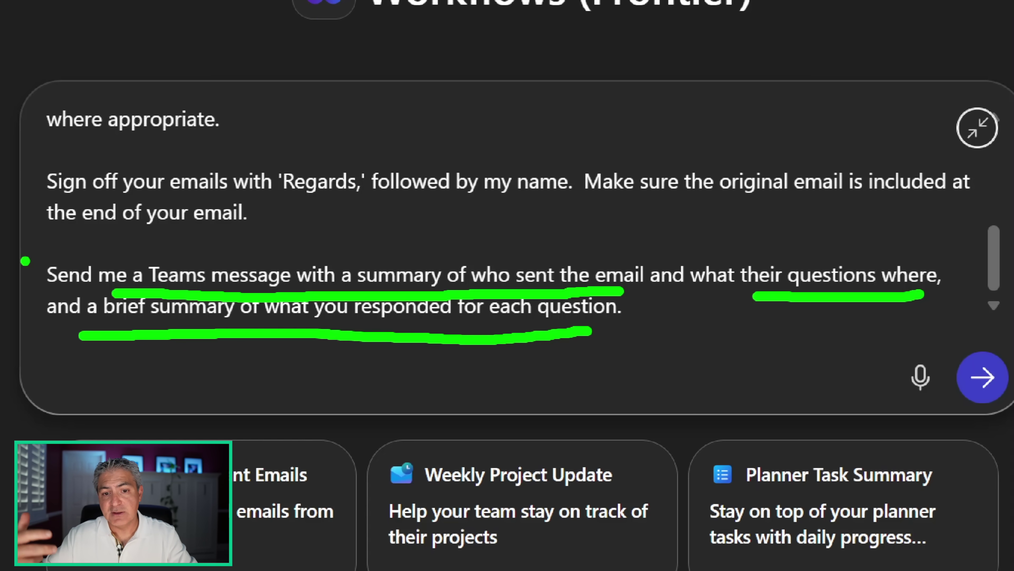
{"action": "key", "text": "Escape"}
{"action": "scroll", "coordinate": [495, 261], "scroll_direction": "up", "scroll_amount": 5}
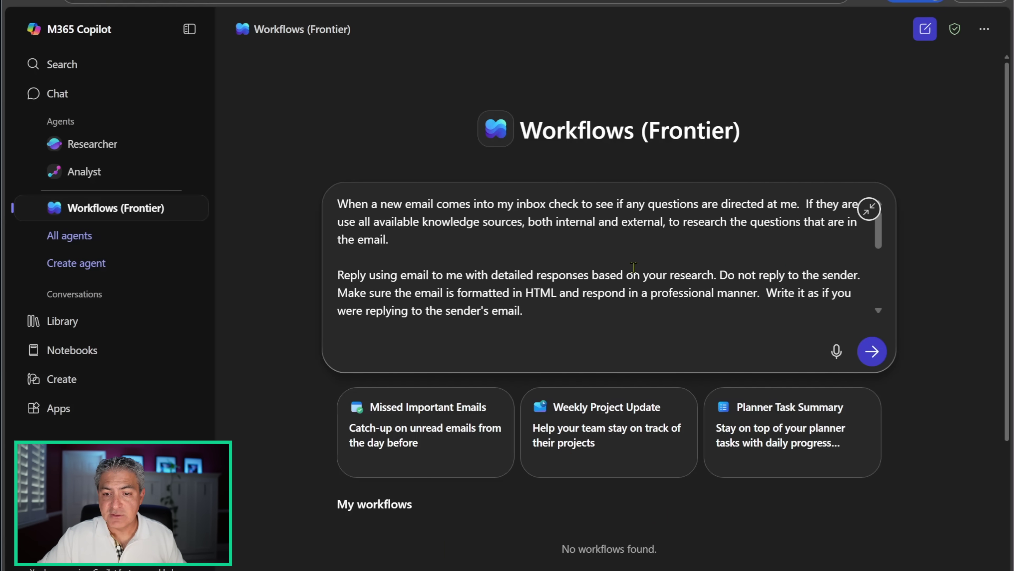
- Submit the description to generate the Research and Respond workflow
{"action": "left_click", "coordinate": [868, 351]}
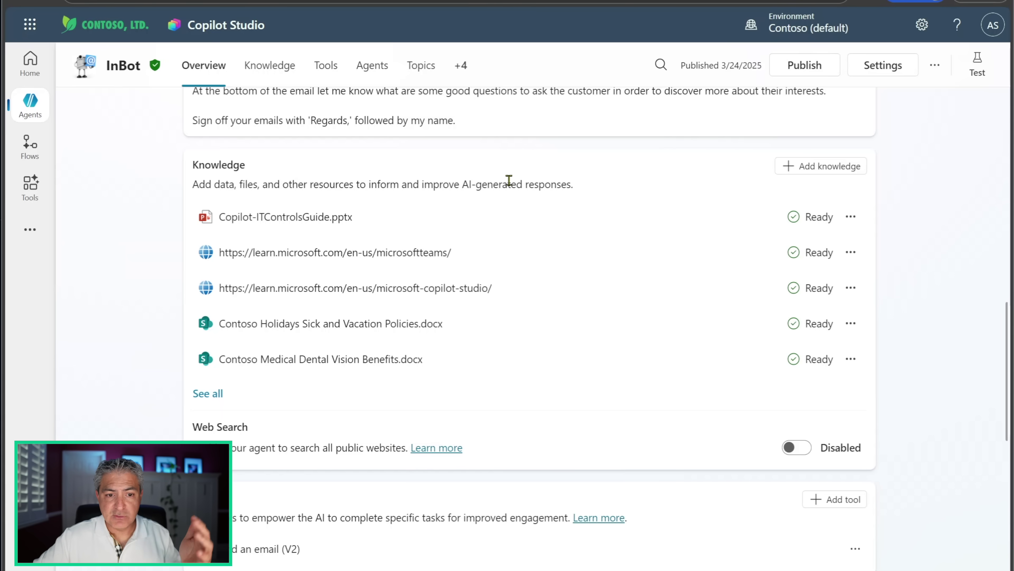
{"action": "scroll", "coordinate": [519, 211], "scroll_direction": "up", "scroll_amount": 10}
{"action": "scroll", "coordinate": [535, 245], "scroll_direction": "up", "scroll_amount": 5}
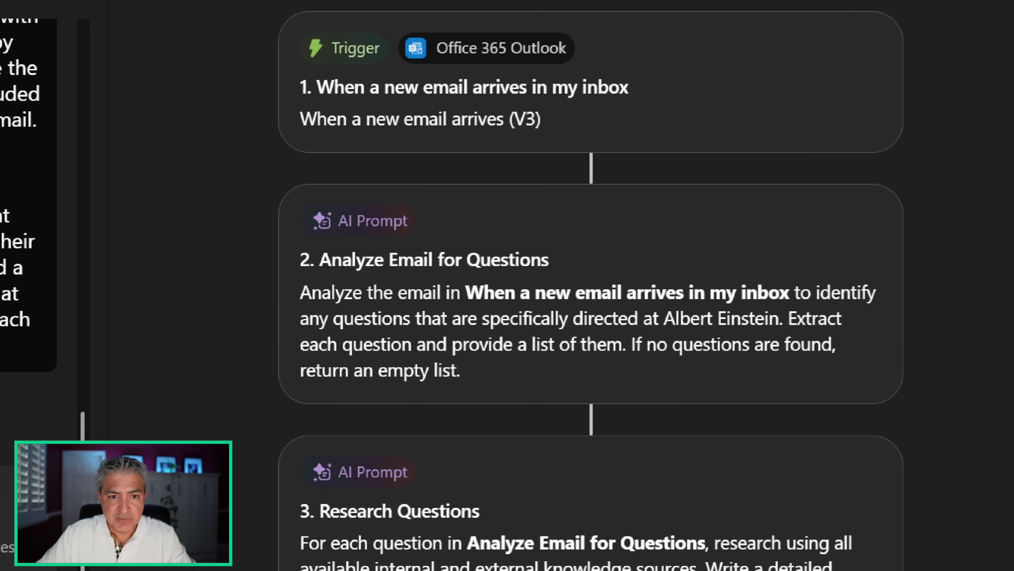
- Review the five step cards, from the new-email trigger to the Teams summary
{"action": "left_click_drag", "start_coordinate": [264, 66], "coordinate": [766, 155]}
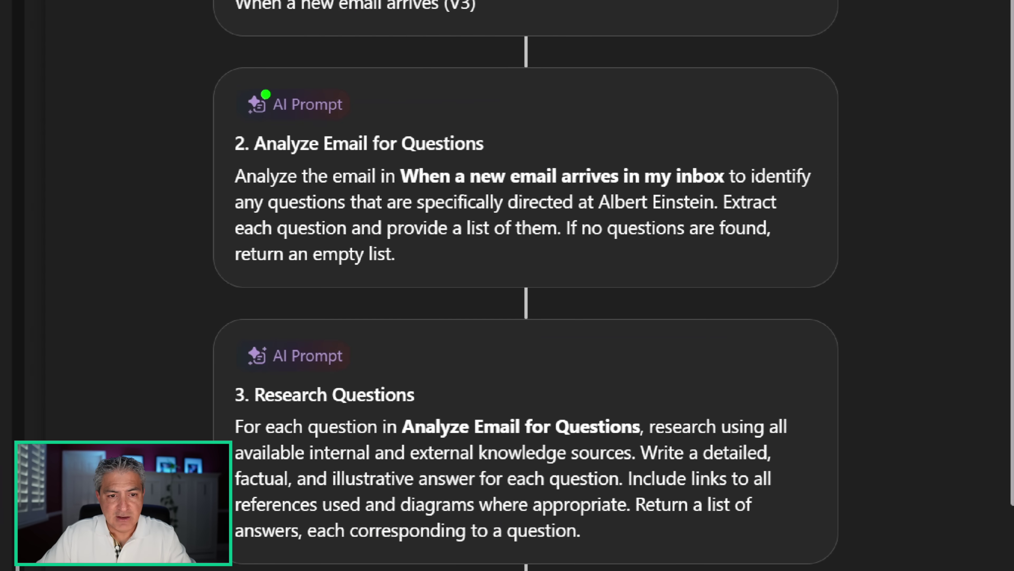
{"action": "left_click_drag", "start_coordinate": [522, 169], "coordinate": [573, 176]}
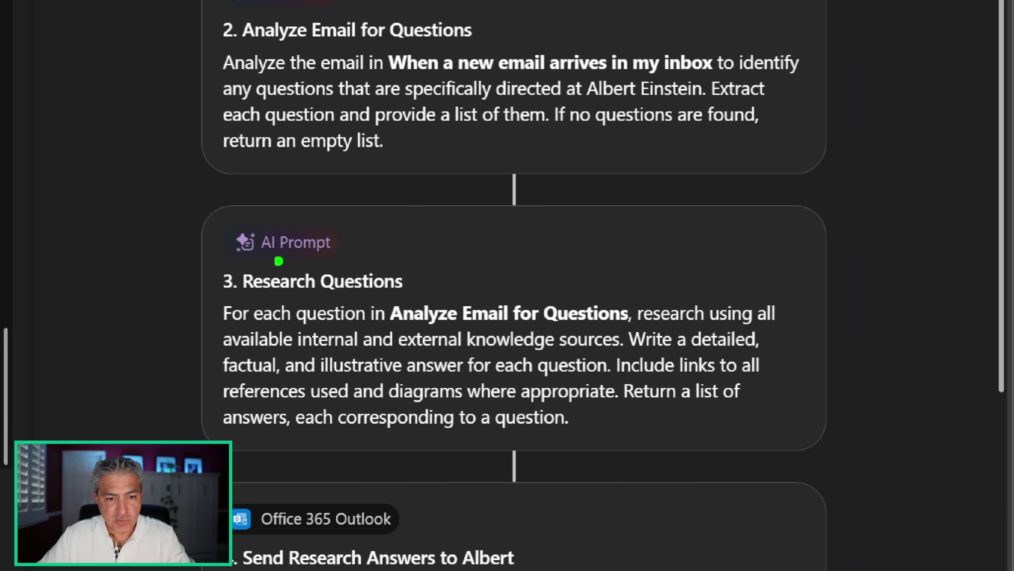
{"action": "left_click_drag", "start_coordinate": [526, 290], "coordinate": [704, 371]}
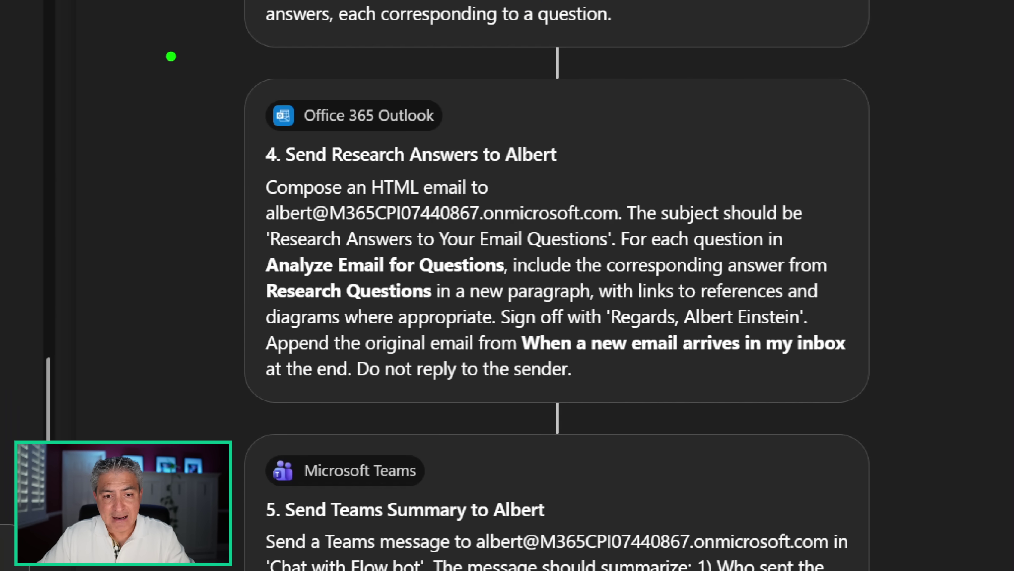
{"action": "left_click_drag", "start_coordinate": [514, 198], "coordinate": [974, 413]}
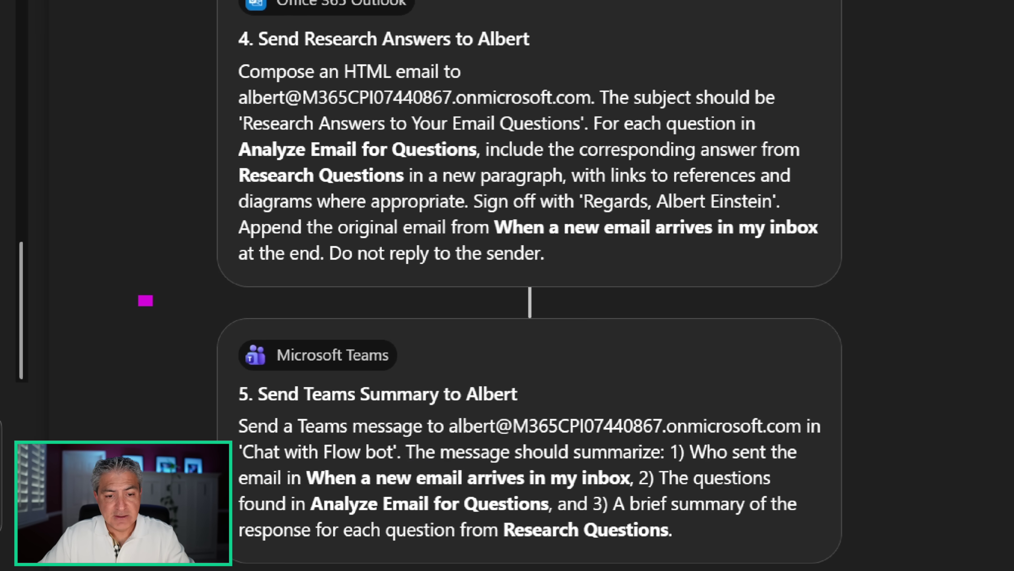
{"action": "left_click_drag", "start_coordinate": [142, 300], "coordinate": [908, 564]}
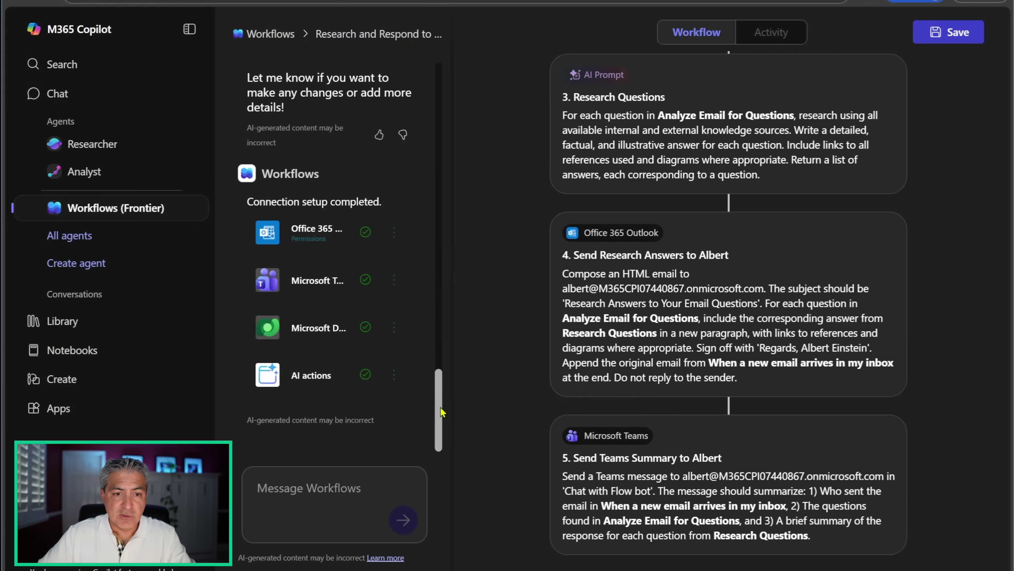
{"action": "left_click_drag", "start_coordinate": [441, 411], "coordinate": [439, 284]}
{"action": "scroll", "coordinate": [440, 284], "scroll_direction": "down", "scroll_amount": 2}
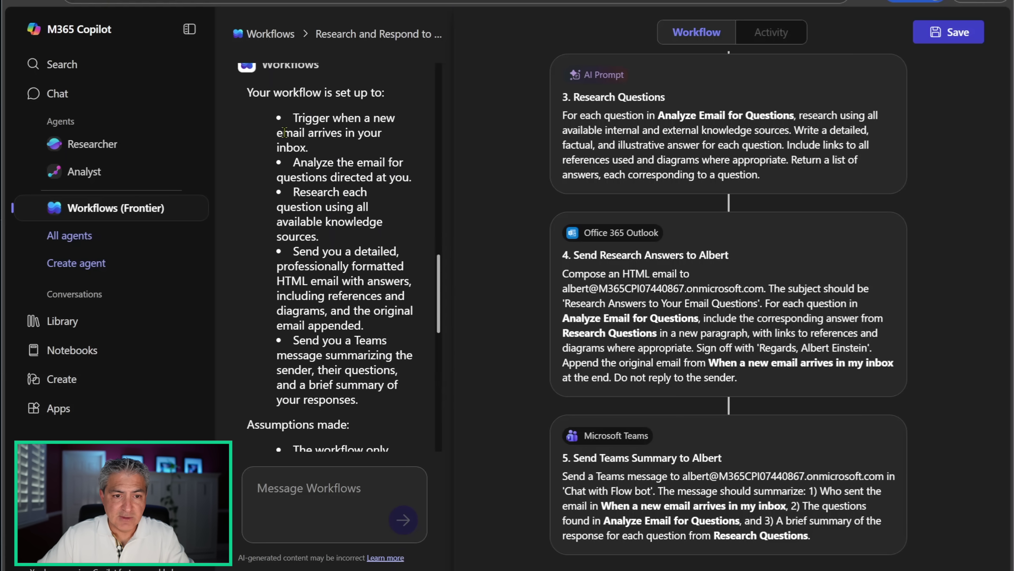
{"action": "left_click_drag", "start_coordinate": [283, 125], "coordinate": [383, 401]}
{"action": "scroll", "coordinate": [340, 300], "scroll_direction": "down", "scroll_amount": 6}
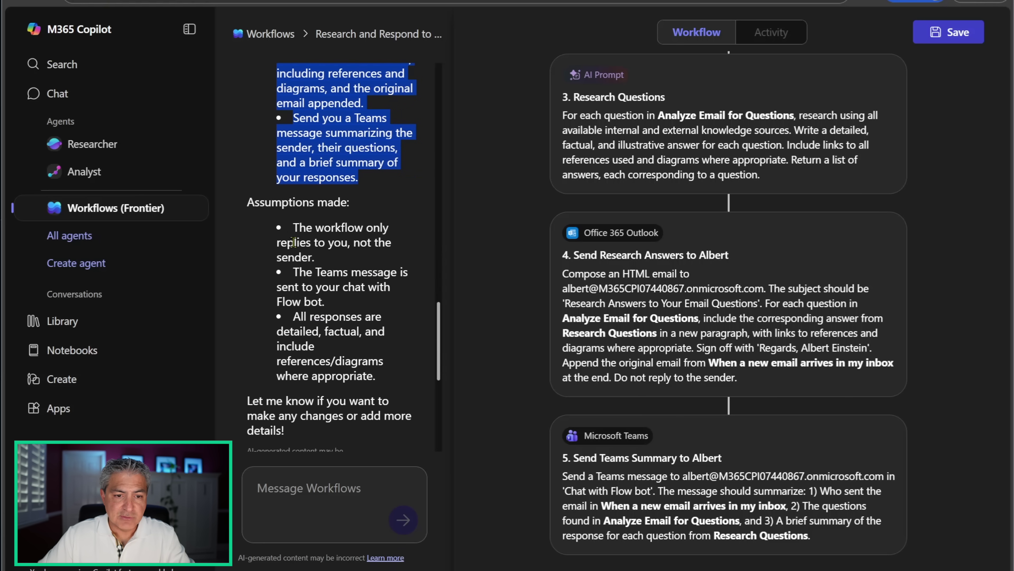
{"action": "left_click_drag", "start_coordinate": [293, 228], "coordinate": [379, 376]}
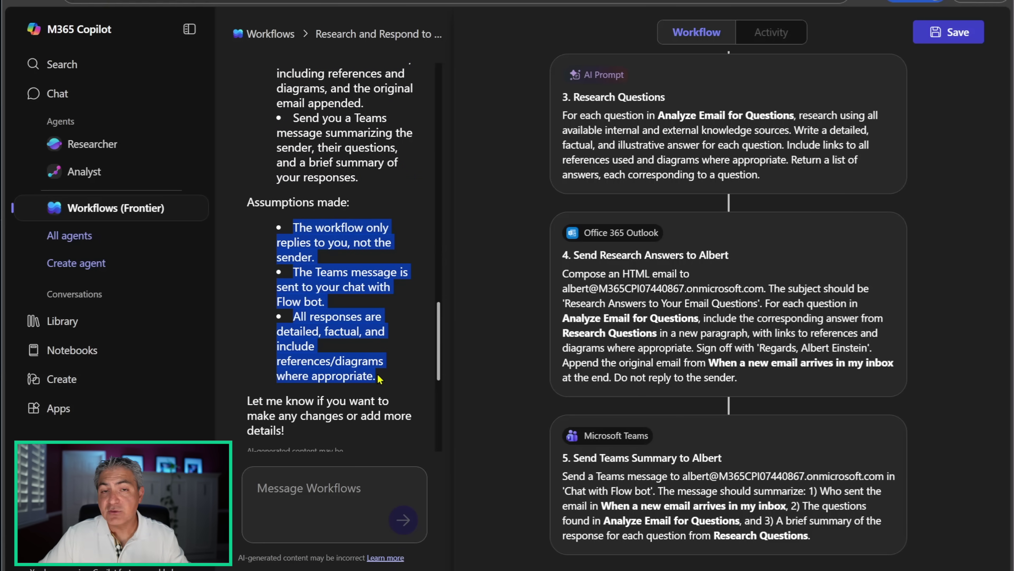
- Clear the chat selection and save the Research and Respond workflow
{"action": "left_click", "coordinate": [372, 357]}
{"action": "scroll", "coordinate": [348, 309], "scroll_direction": "down", "scroll_amount": 8}
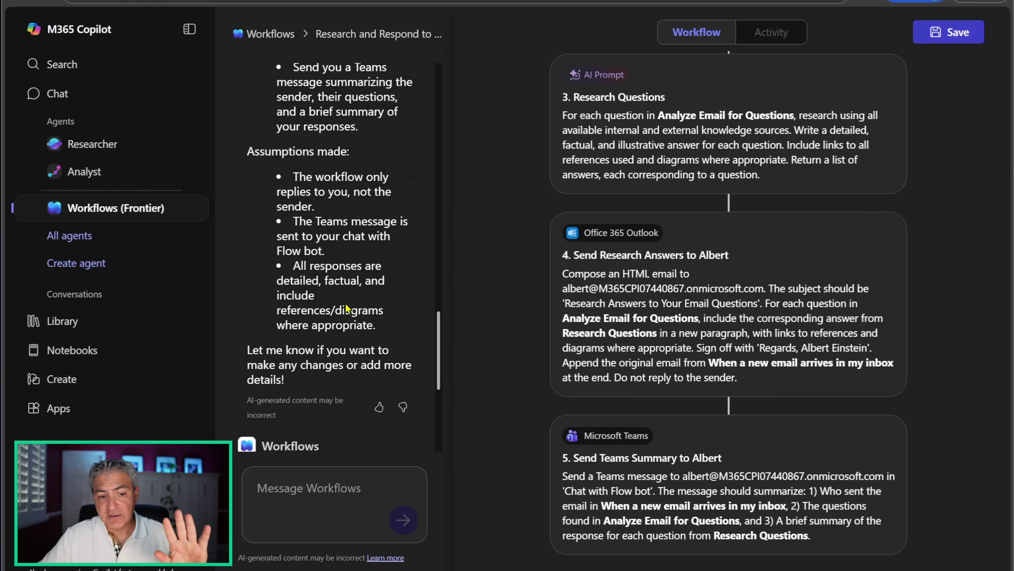
{"action": "scroll", "coordinate": [348, 308], "scroll_direction": "down", "scroll_amount": 1}
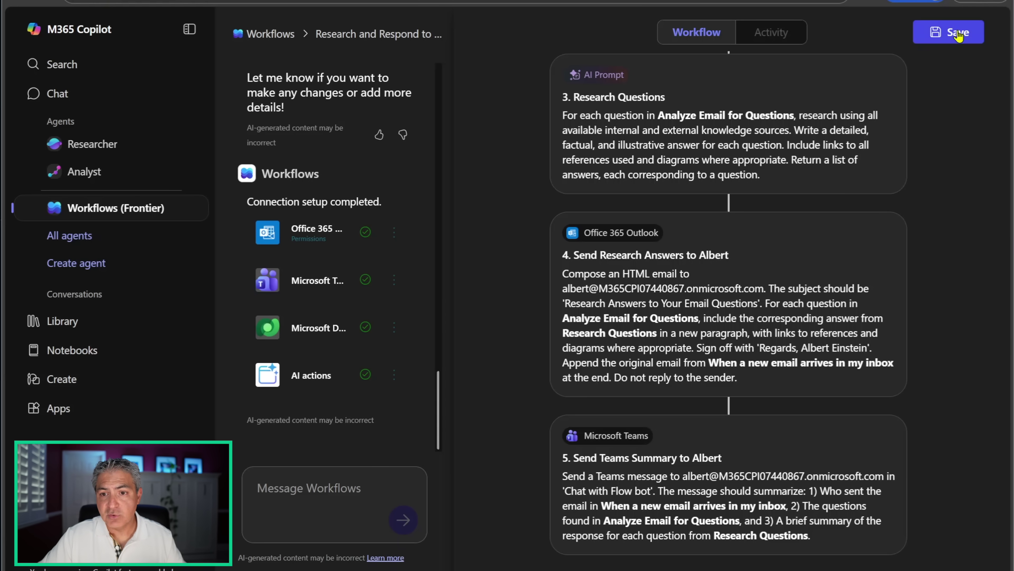
{"action": "left_click", "coordinate": [950, 32]}
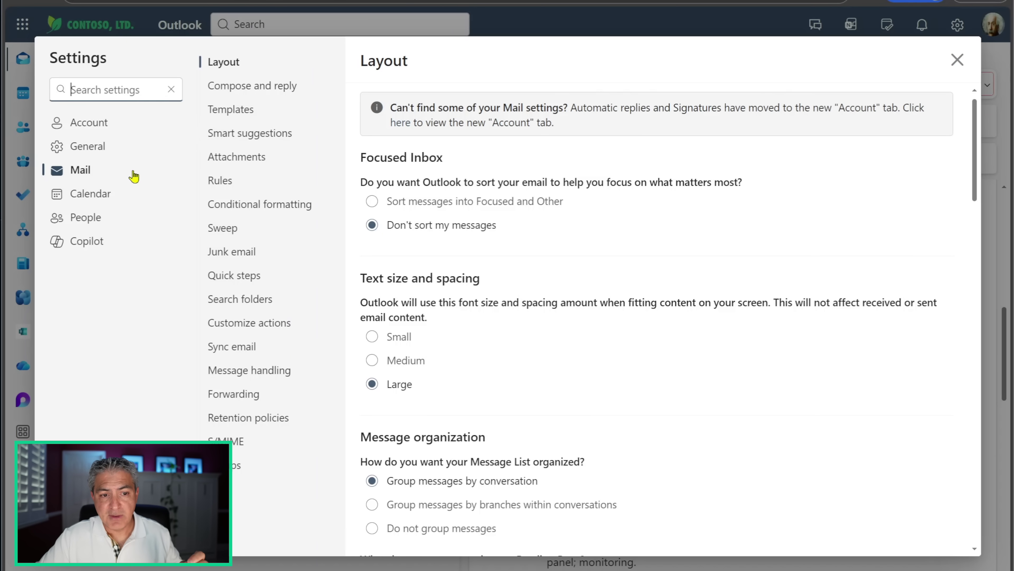
- Open InBot Rule under Mail > Rules, discard without changes, and close Settings
{"action": "left_click", "coordinate": [226, 184]}
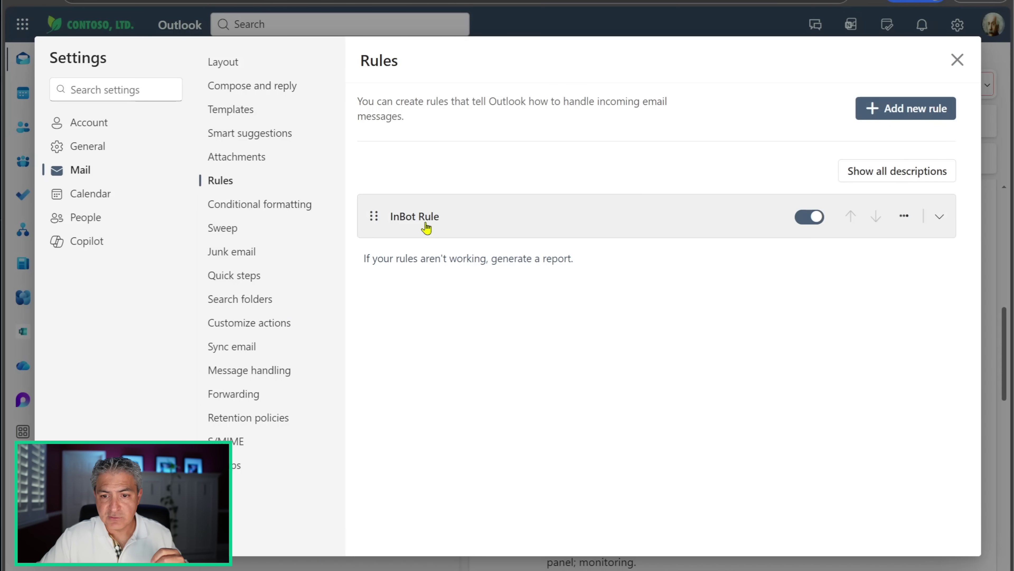
{"action": "left_click", "coordinate": [426, 227]}
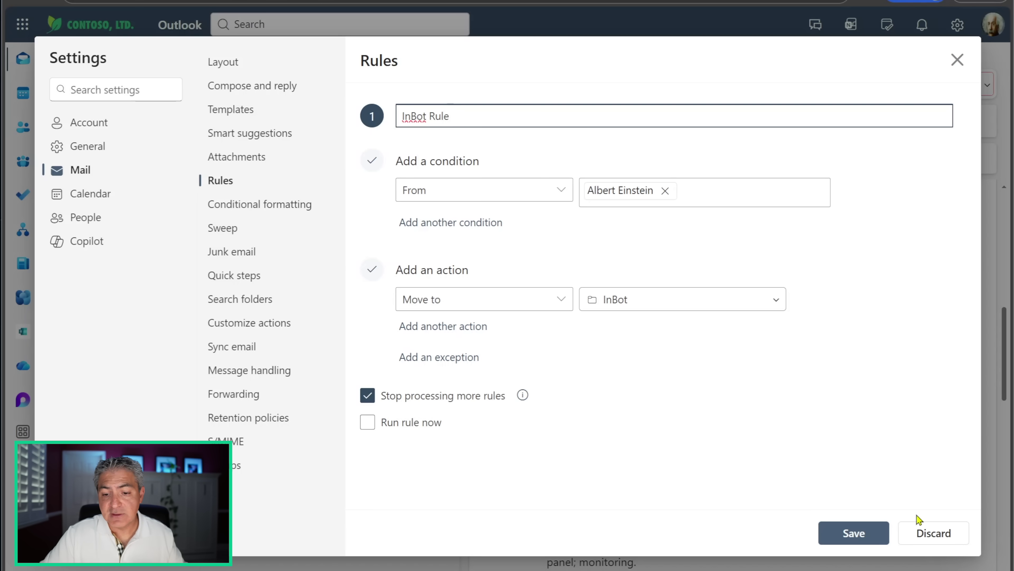
{"action": "left_click", "coordinate": [929, 534]}
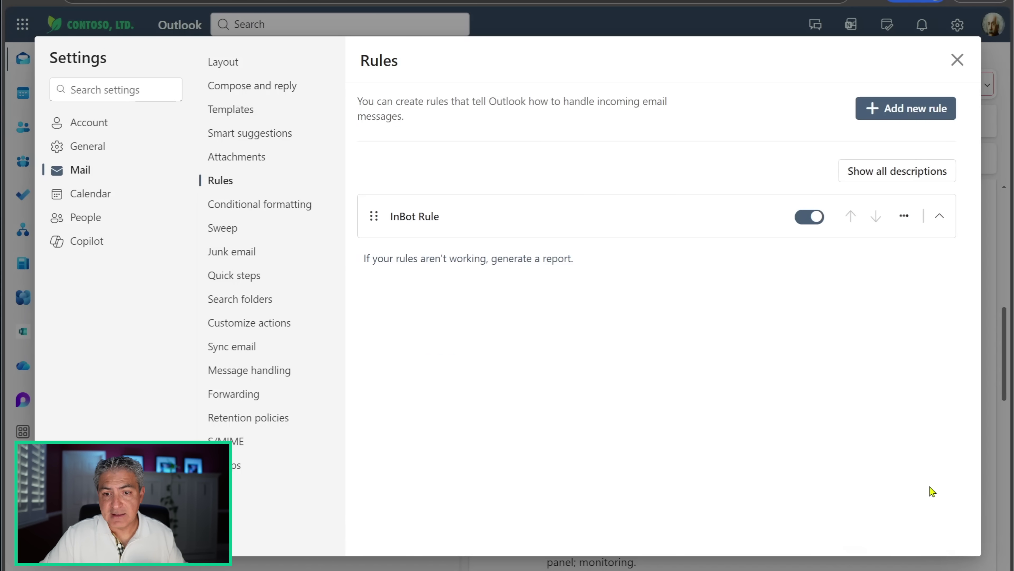
{"action": "left_click", "coordinate": [957, 61]}
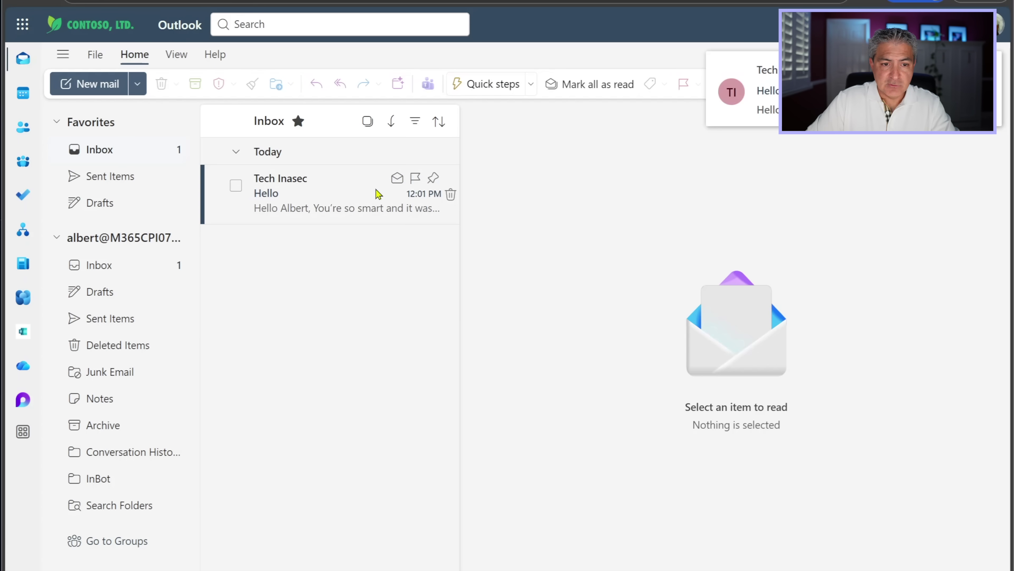
- Open the 'Hello' test email from the Inbox
{"action": "left_click", "coordinate": [351, 194]}
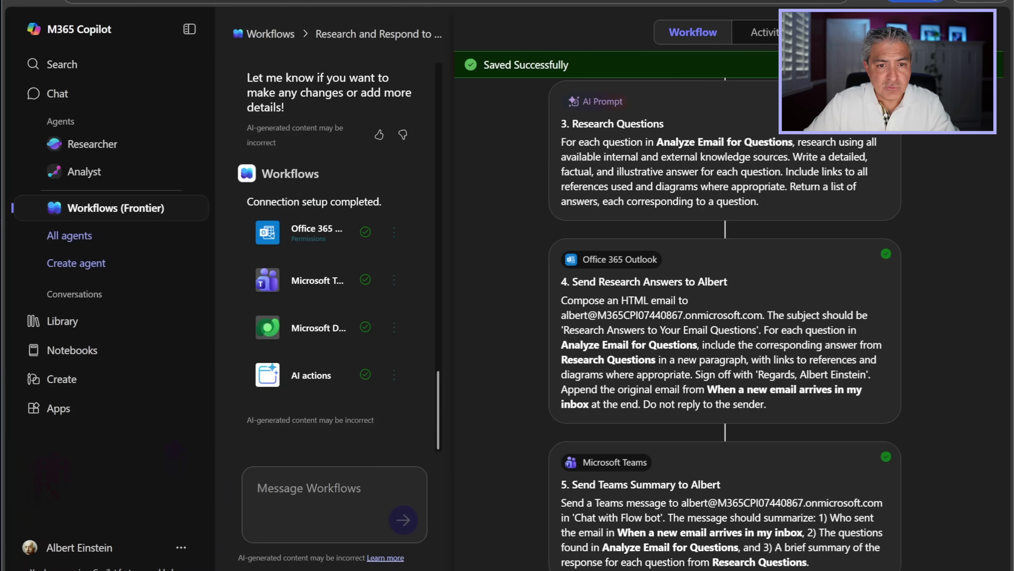
- Open the running test on the Activity tab and review its step results through steps 4 and 5
{"action": "left_click", "coordinate": [767, 33]}
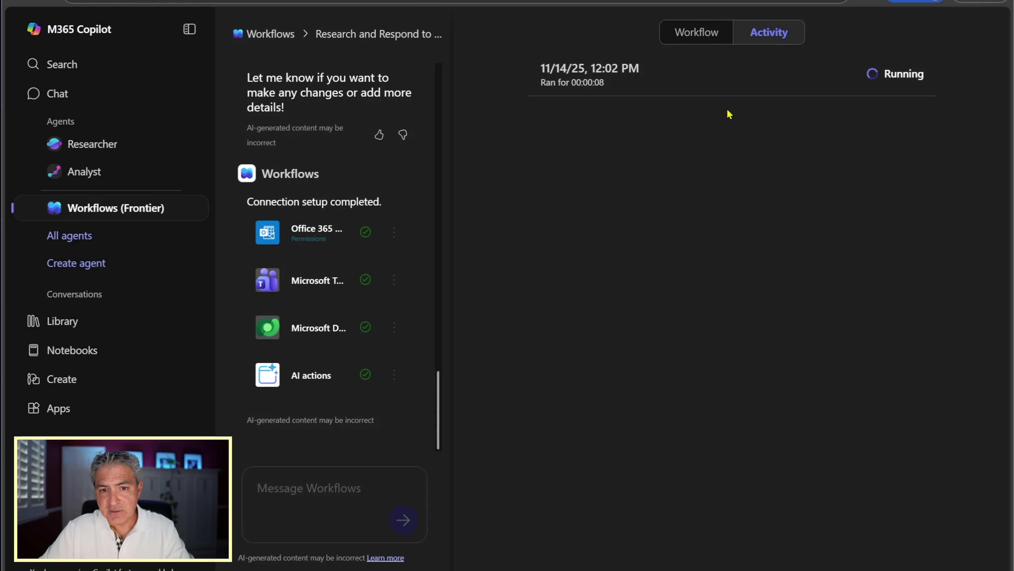
{"action": "left_click", "coordinate": [710, 83]}
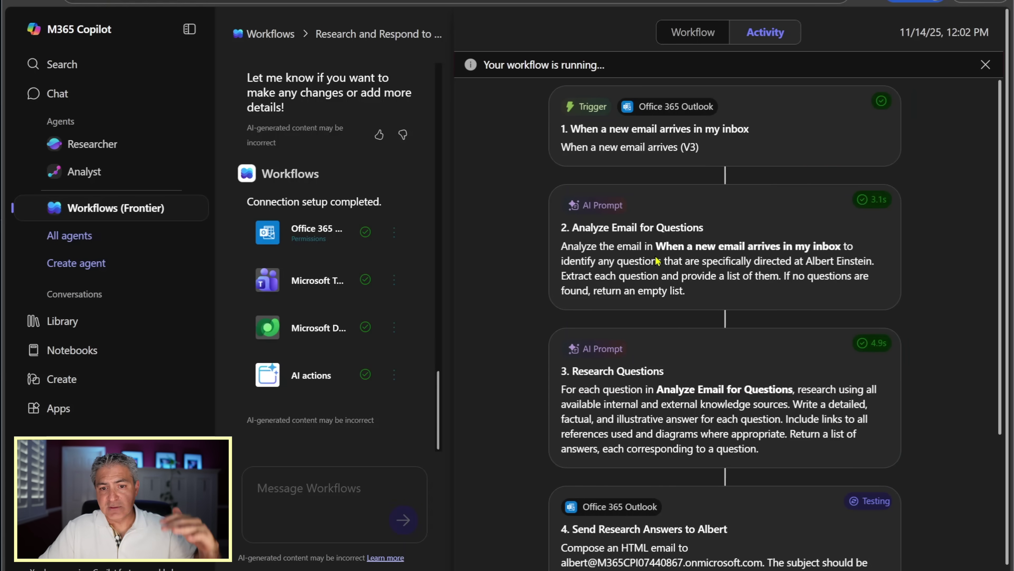
{"action": "scroll", "coordinate": [658, 242], "scroll_direction": "down", "scroll_amount": 2}
{"action": "scroll", "coordinate": [658, 243], "scroll_direction": "down", "scroll_amount": 4}
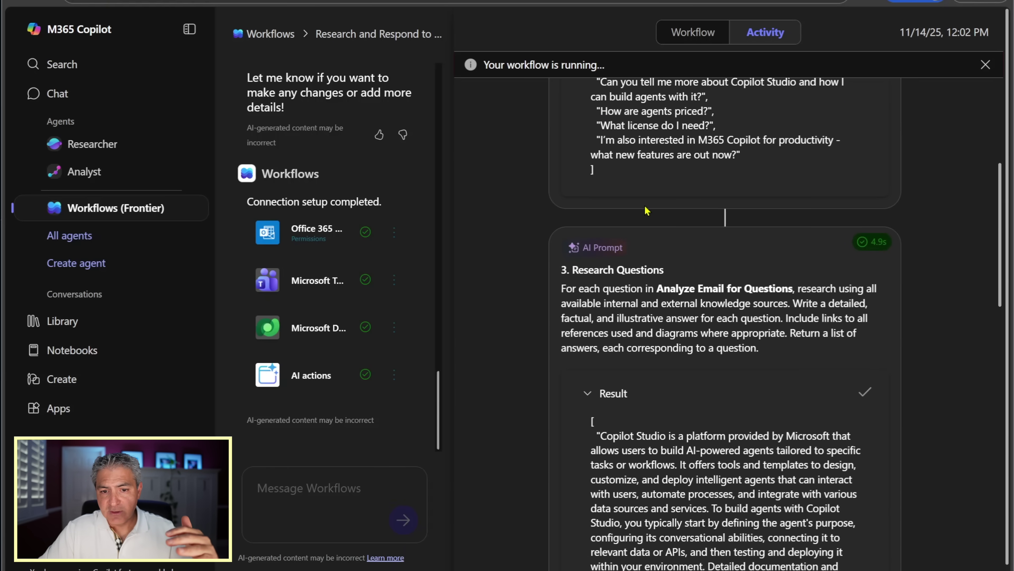
{"action": "scroll", "coordinate": [647, 211], "scroll_direction": "down", "scroll_amount": 12}
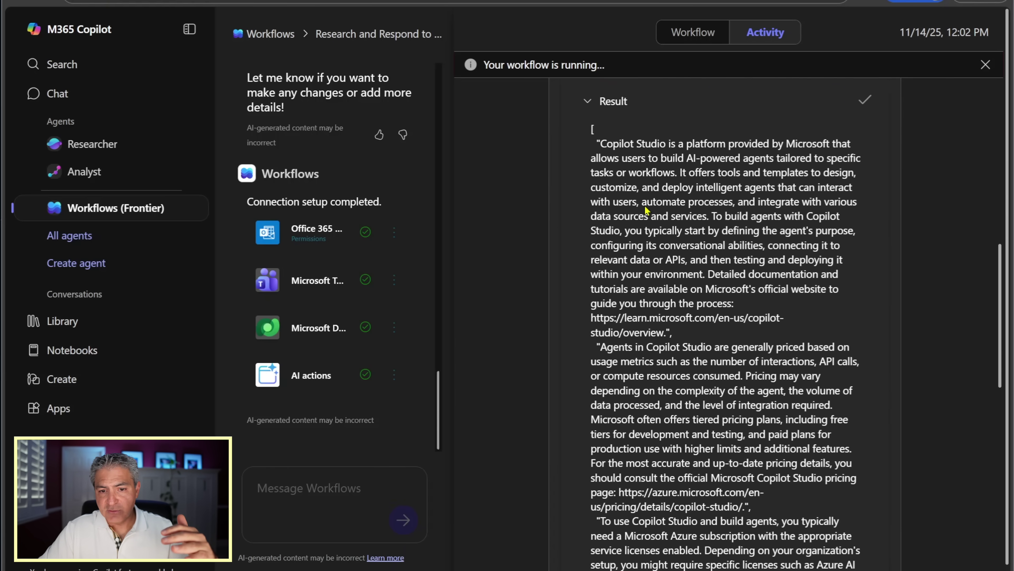
{"action": "scroll", "coordinate": [647, 210], "scroll_direction": "down", "scroll_amount": 4}
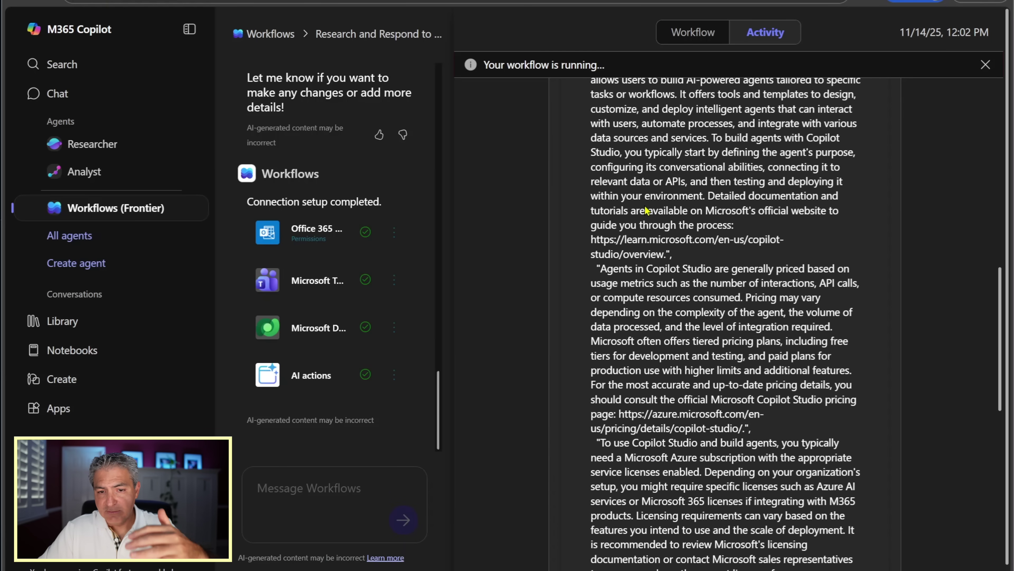
{"action": "scroll", "coordinate": [647, 211], "scroll_direction": "down", "scroll_amount": 11}
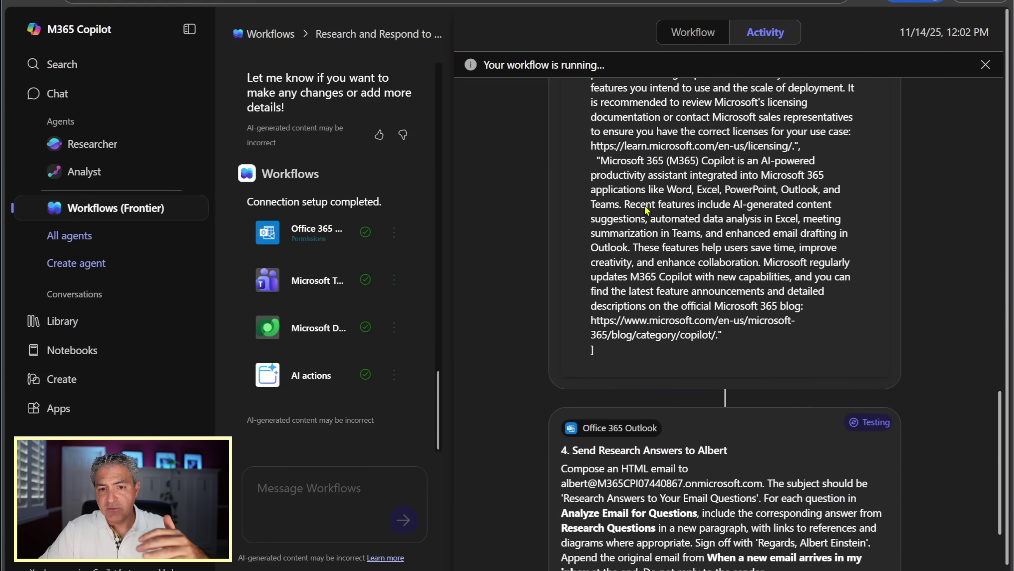
{"action": "scroll", "coordinate": [647, 211], "scroll_direction": "down", "scroll_amount": 3}
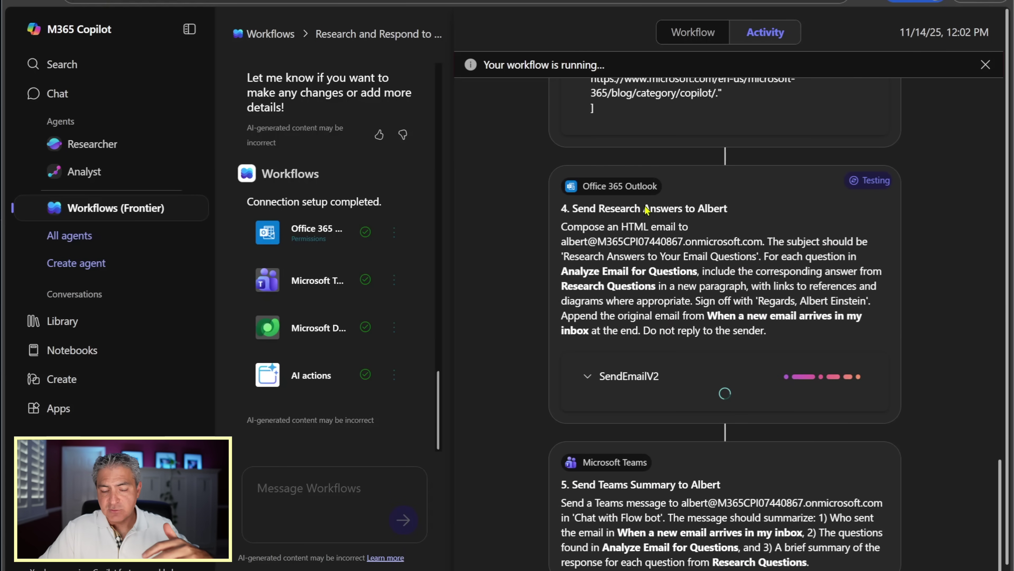
{"action": "scroll", "coordinate": [646, 211], "scroll_direction": "down", "scroll_amount": 1}
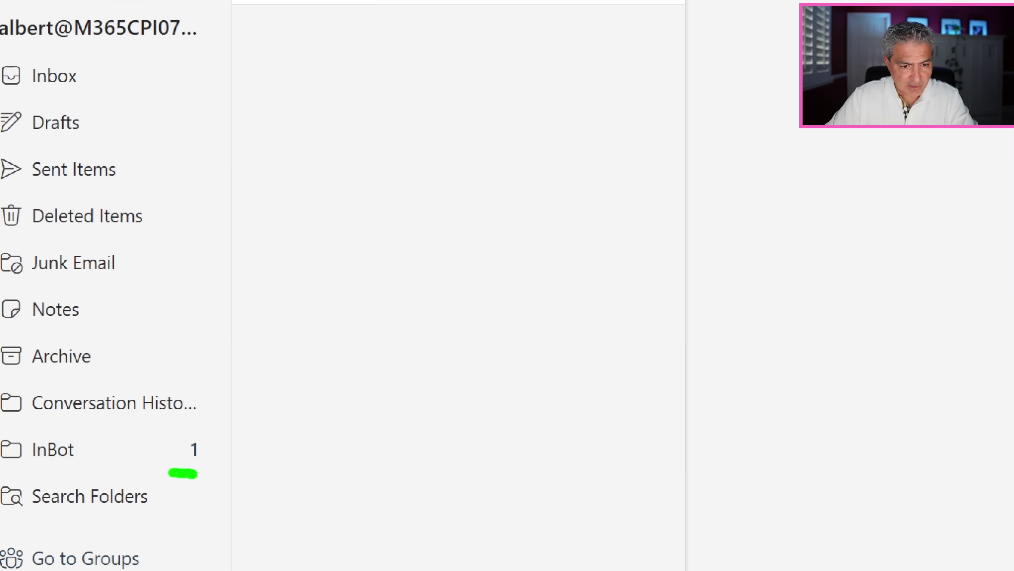
- Open the Research Answers email in InBot and mark 'How are agents priced?', 'usage metrics' and the Copilot Studio Pricing link
{"action": "left_click", "coordinate": [105, 469]}
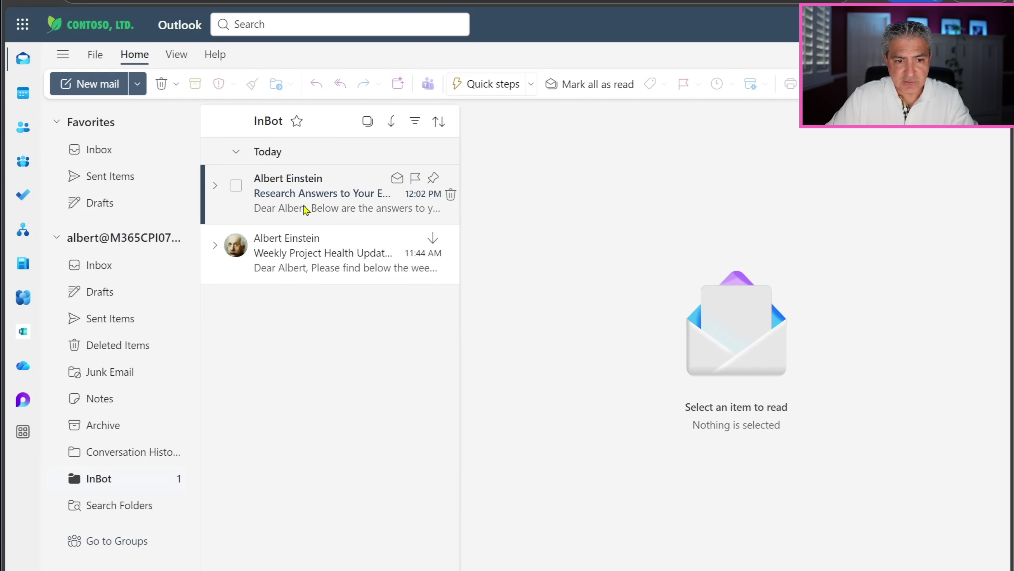
{"action": "left_click", "coordinate": [315, 209]}
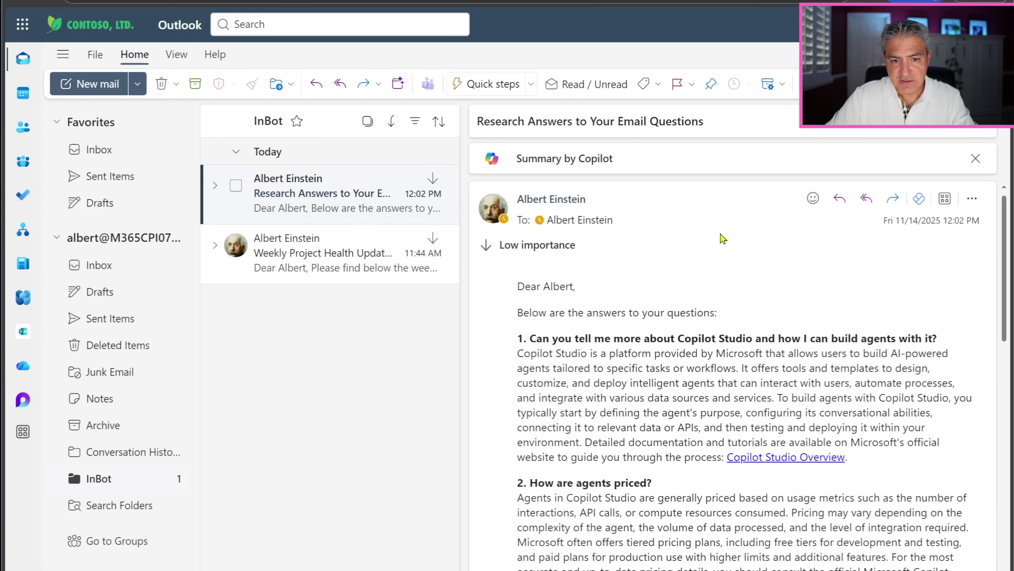
{"action": "scroll", "coordinate": [597, 321], "scroll_direction": "down", "scroll_amount": 2}
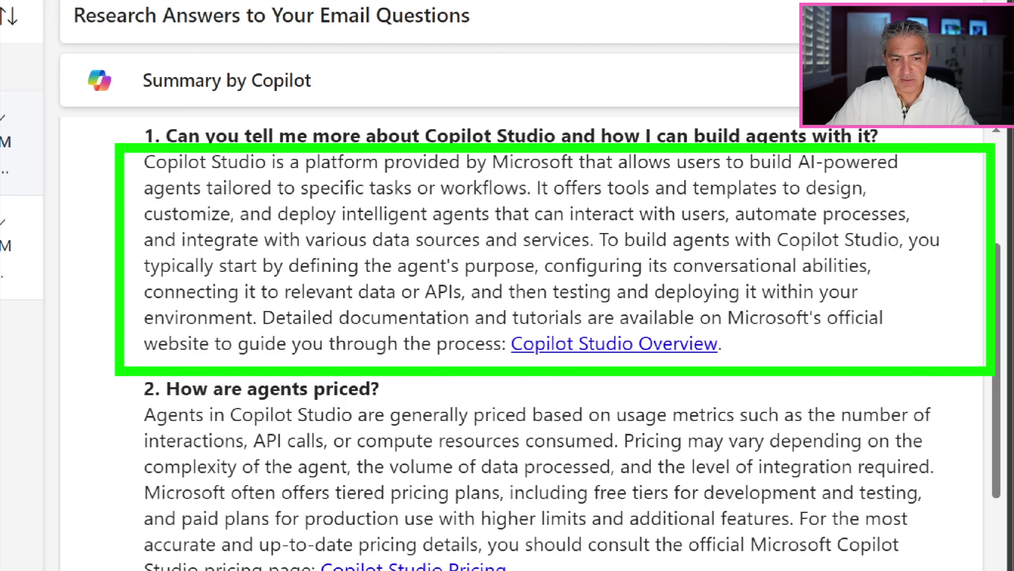
{"action": "left_click_drag", "start_coordinate": [183, 408], "coordinate": [377, 405]}
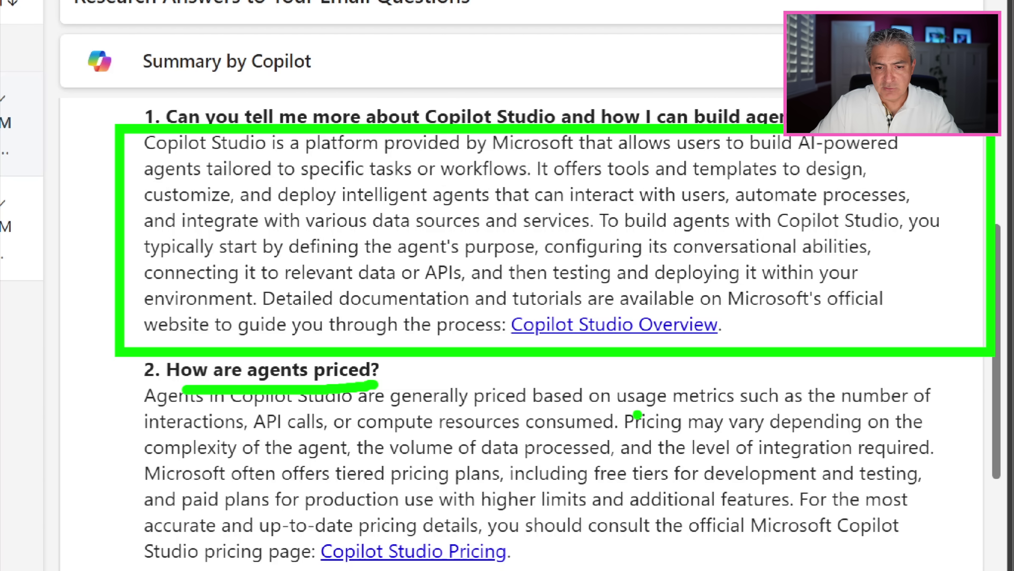
{"action": "left_click_drag", "start_coordinate": [634, 431], "coordinate": [727, 433]}
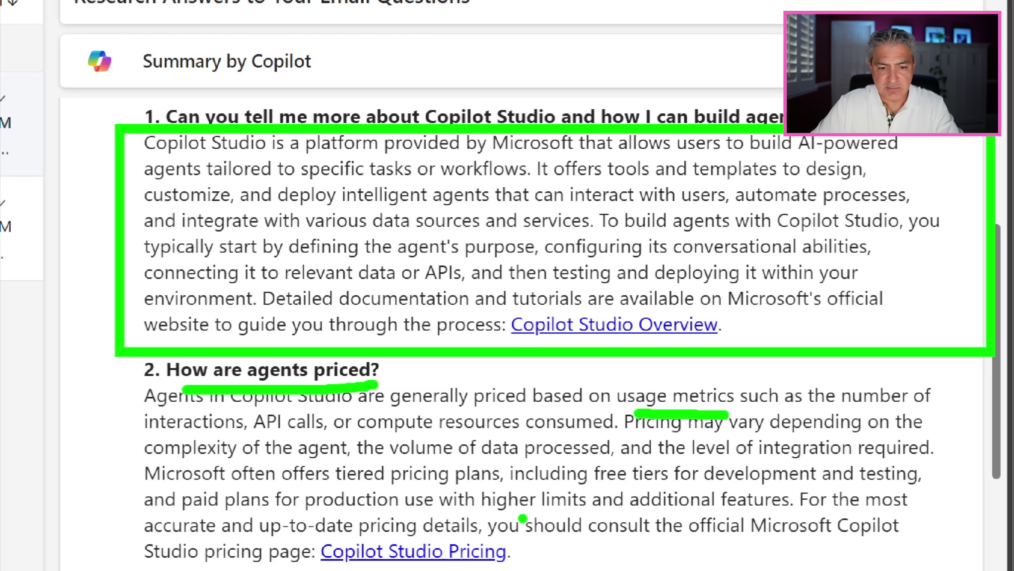
{"action": "left_click_drag", "start_coordinate": [294, 533], "coordinate": [548, 565]}
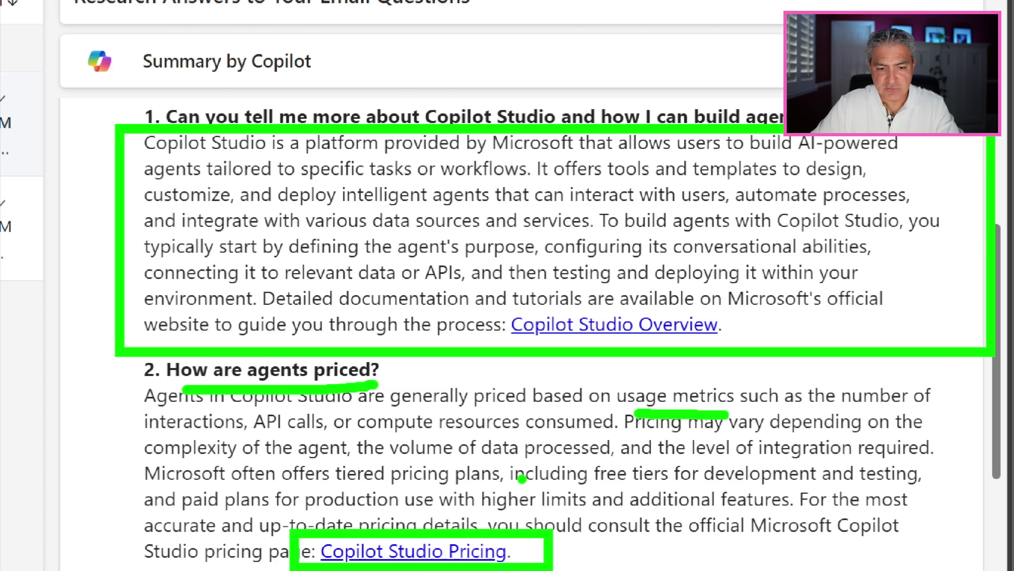
- Scroll through the remaining answers down to the appended Original Email section
{"action": "scroll", "coordinate": [724, 323], "scroll_direction": "down", "scroll_amount": 6}
{"action": "scroll", "coordinate": [724, 323], "scroll_direction": "up", "scroll_amount": 4}
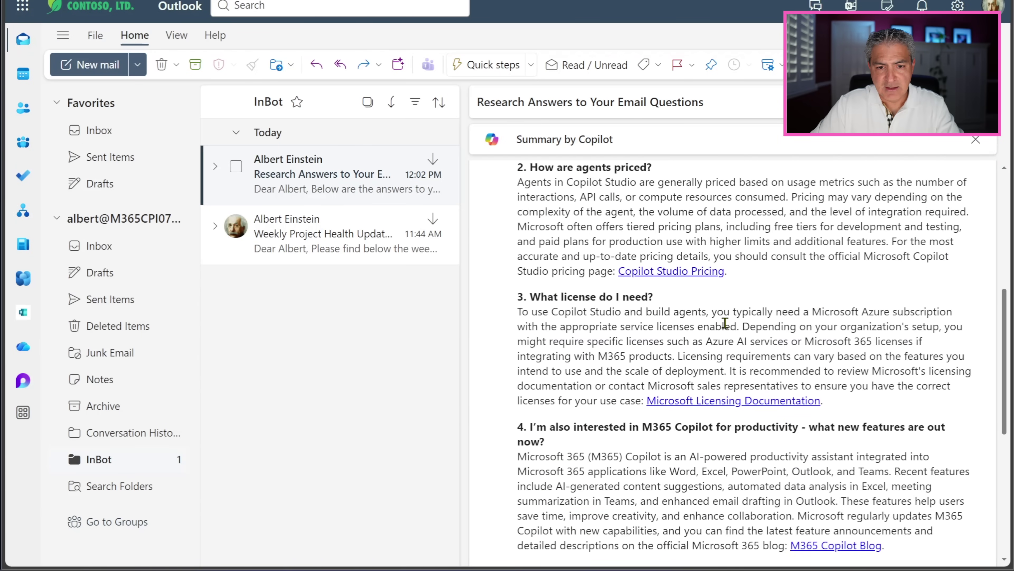
{"action": "scroll", "coordinate": [725, 323], "scroll_direction": "down", "scroll_amount": 2}
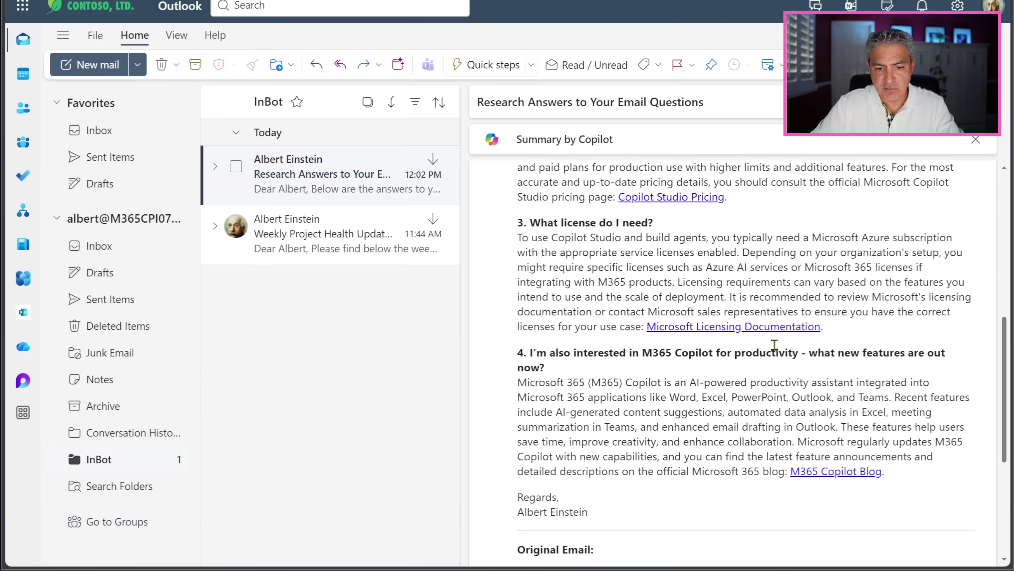
{"action": "scroll", "coordinate": [774, 344], "scroll_direction": "down", "scroll_amount": 2}
{"action": "scroll", "coordinate": [612, 396], "scroll_direction": "down", "scroll_amount": 4}
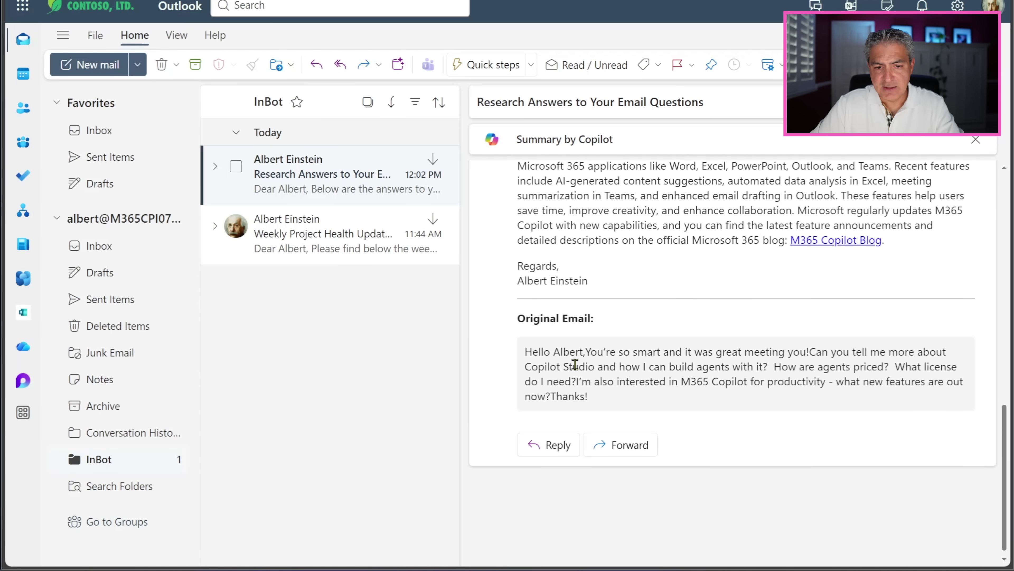
{"action": "scroll", "coordinate": [615, 351], "scroll_direction": "up", "scroll_amount": 20}
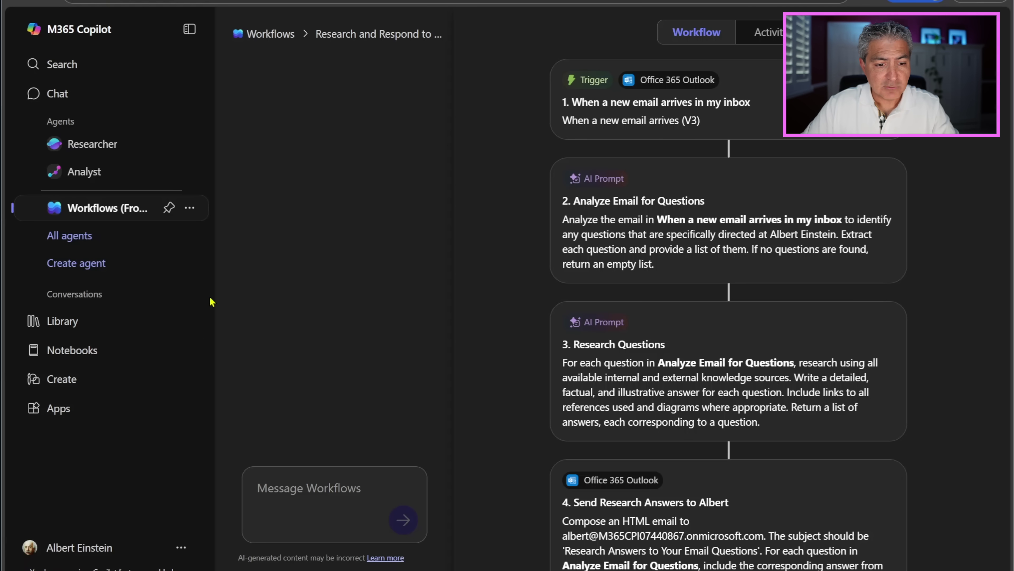
- Launch Microsoft Teams from the Copilot Apps page and go to the Workflows chat under Chats
{"action": "left_click", "coordinate": [60, 408]}
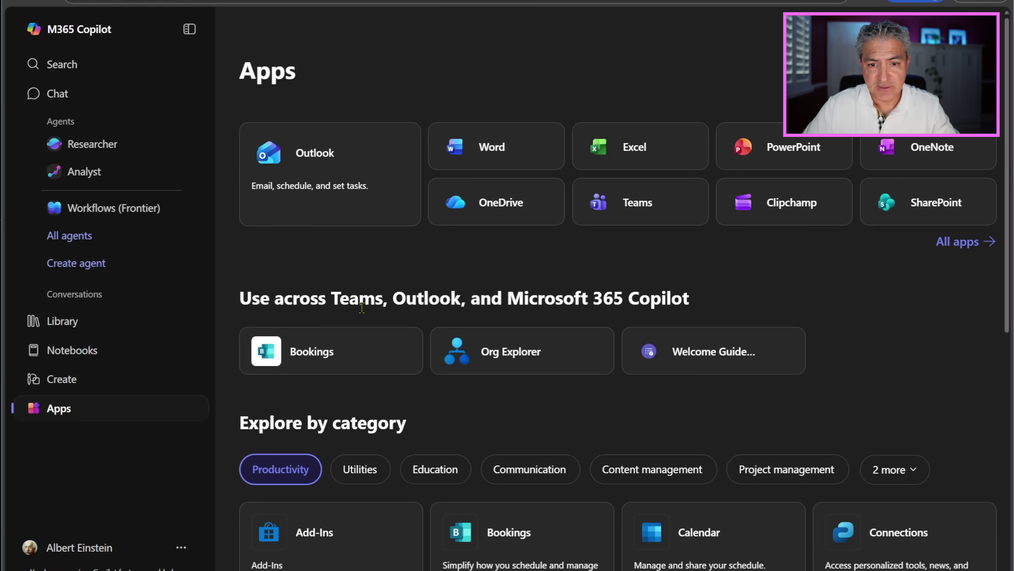
{"action": "left_click", "coordinate": [643, 211]}
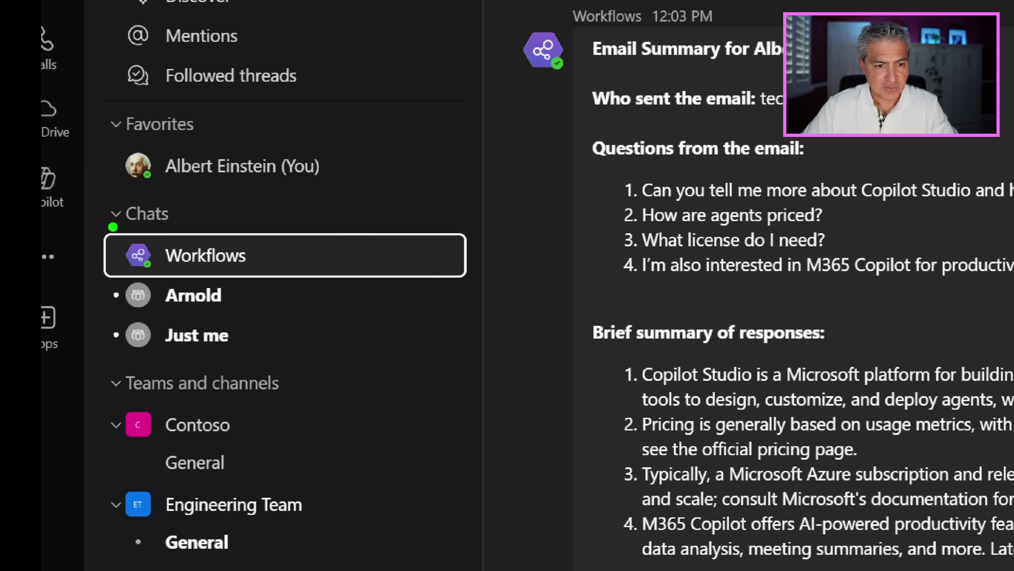
{"action": "mouse_move", "coordinate": [113, 227]}
{"action": "left_mouse_down"}
{"action": "mouse_move", "coordinate": [158, 228]}
{"action": "mouse_move", "coordinate": [250, 272]}
{"action": "mouse_move", "coordinate": [347, 276]}
{"action": "left_mouse_up"}
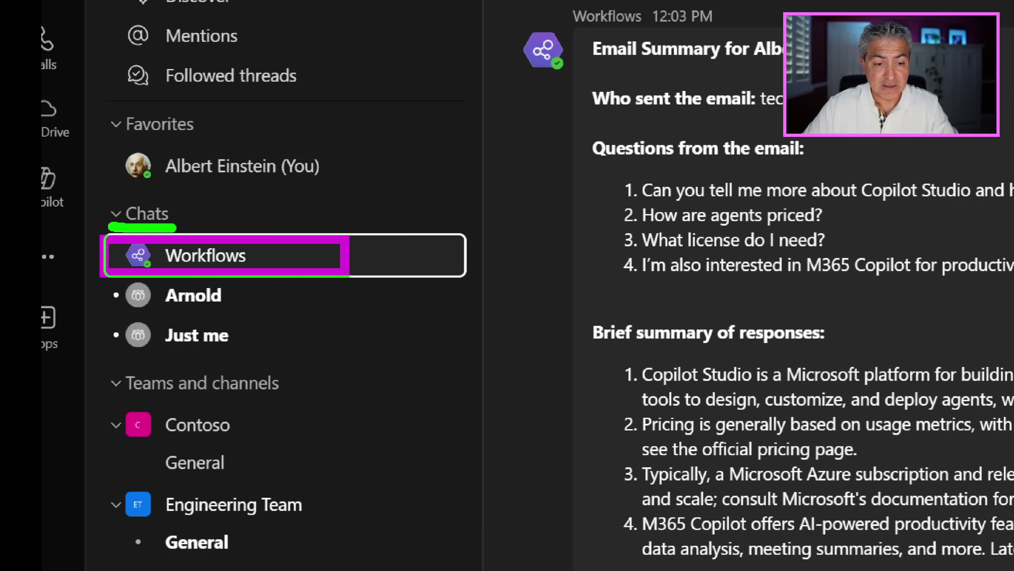
{"action": "left_click_drag", "start_coordinate": [347, 276], "coordinate": [349, 276]}
{"action": "key", "text": "Escape"}
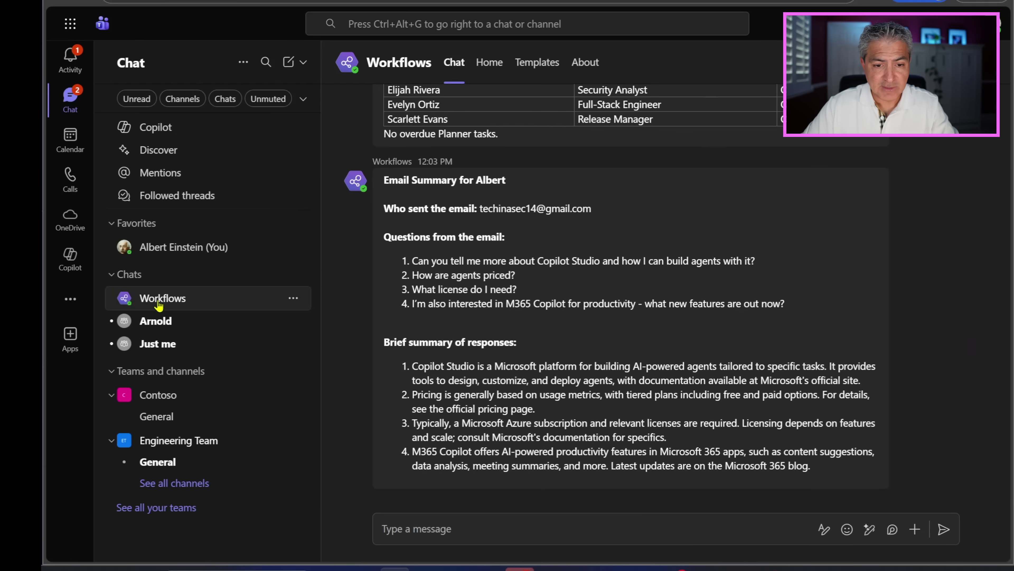
{"action": "key", "text": "ctrl+1"}
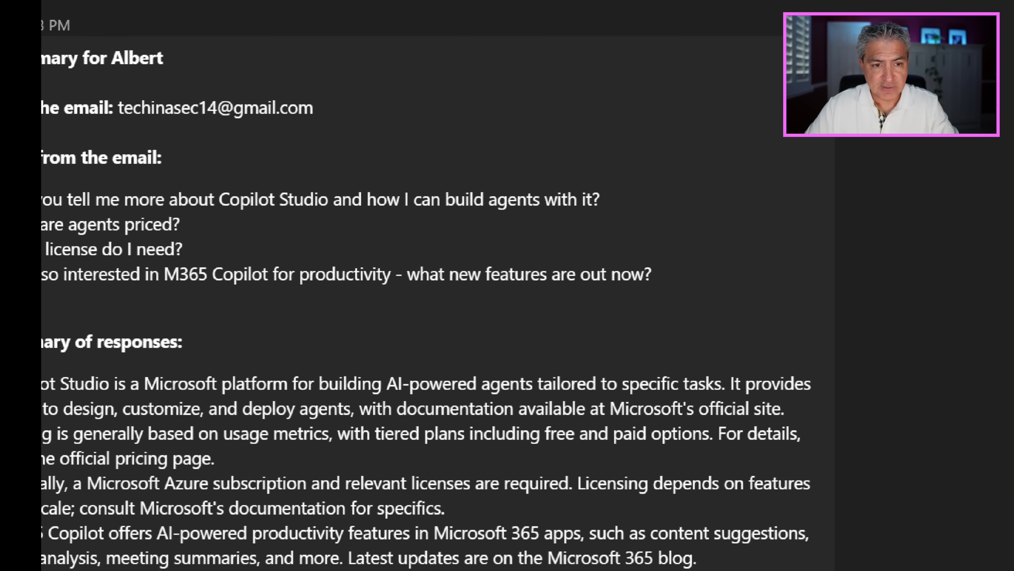
- Mark the summary message's 'Who sent the email:' label, 'Questions from the email:' heading and Brief summary of responses section
{"action": "mouse_move", "coordinate": [108, 27]}
{"action": "left_mouse_down"}
{"action": "mouse_move", "coordinate": [385, 127]}
{"action": "mouse_move", "coordinate": [1011, 556]}
{"action": "mouse_move", "coordinate": [1011, 566]}
{"action": "left_mouse_up"}
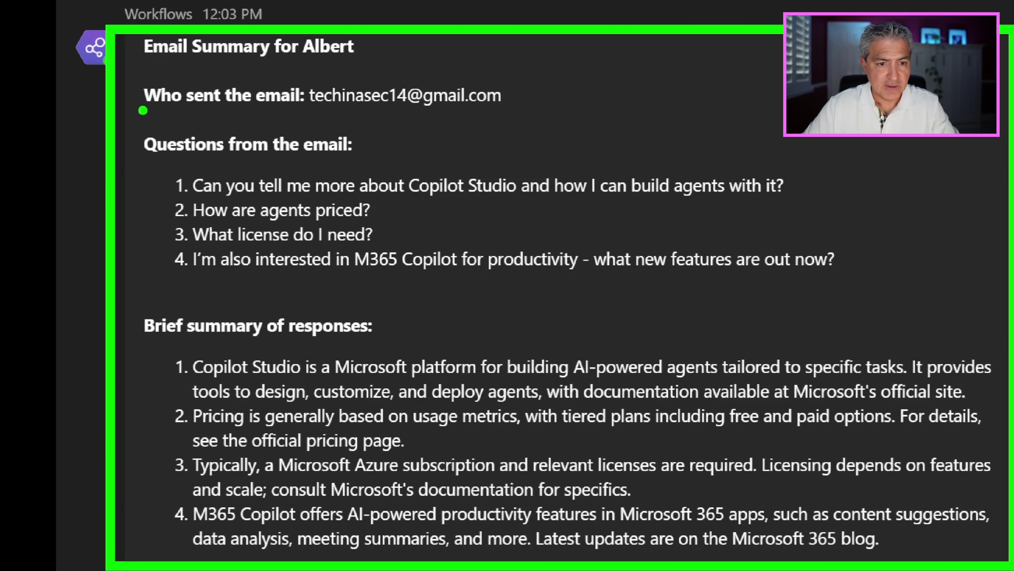
{"action": "left_click_drag", "start_coordinate": [159, 118], "coordinate": [280, 117]}
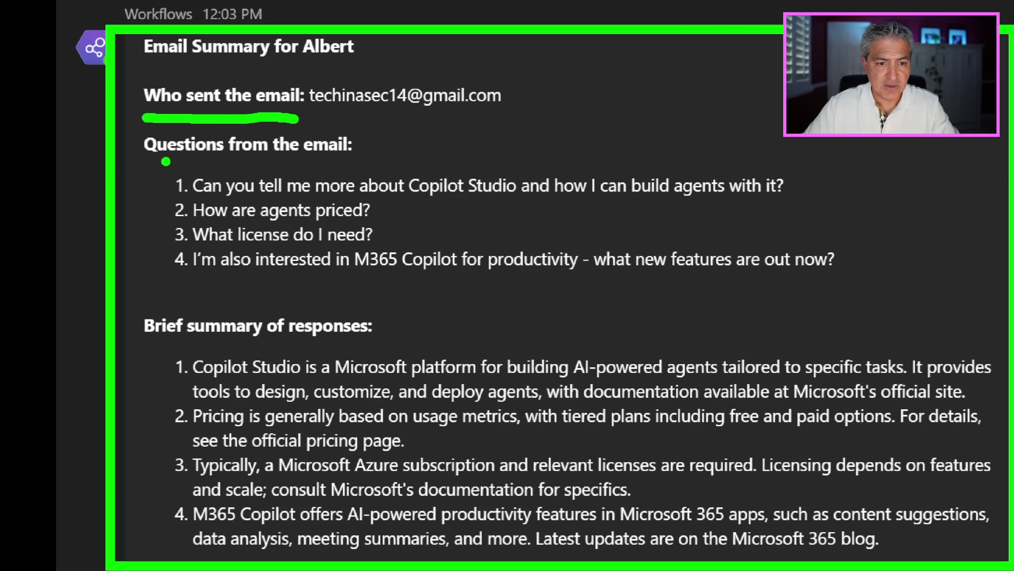
{"action": "left_click_drag", "start_coordinate": [145, 163], "coordinate": [346, 160]}
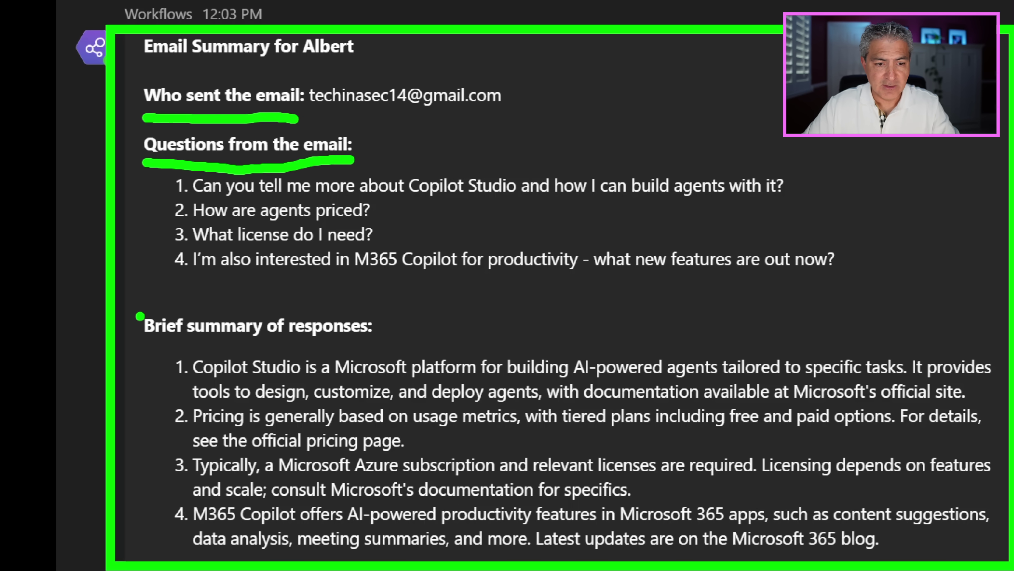
{"action": "mouse_move", "coordinate": [127, 306]}
{"action": "left_mouse_down"}
{"action": "mouse_move", "coordinate": [244, 307]}
{"action": "mouse_move", "coordinate": [1010, 504]}
{"action": "mouse_move", "coordinate": [1006, 553]}
{"action": "left_mouse_up"}
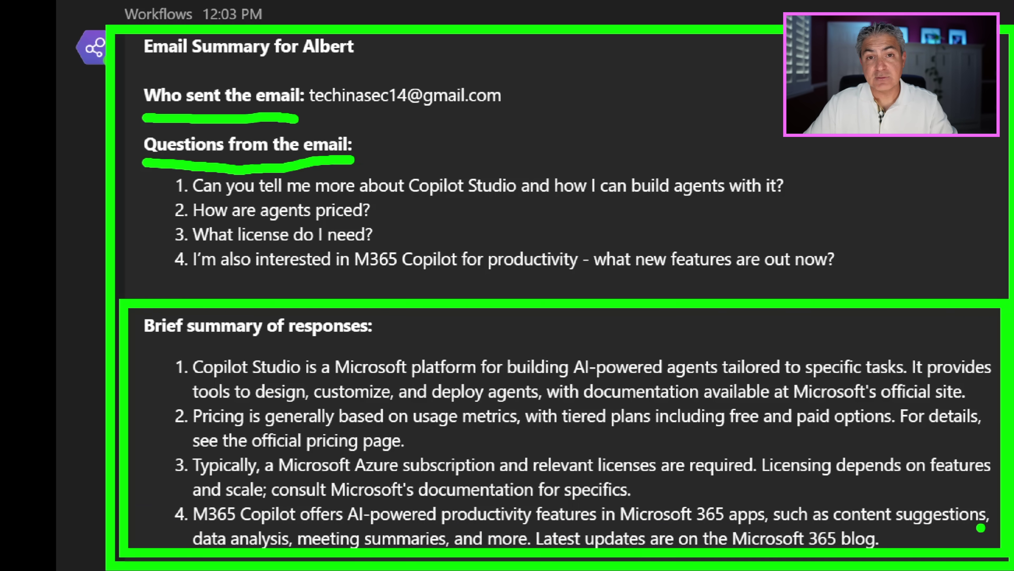